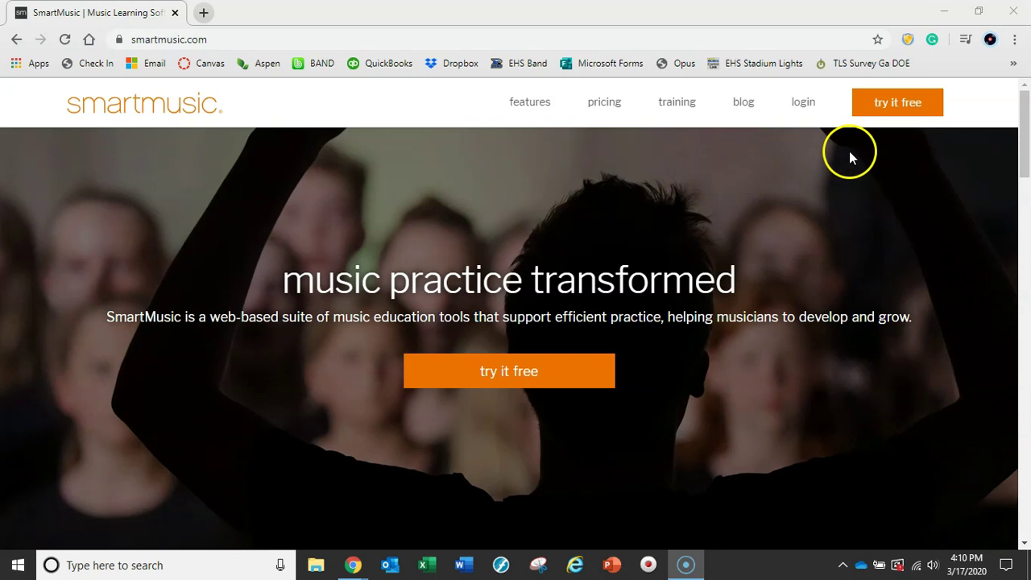
Step: Log in from the SmartMusic login page with the student's username and password
click(803, 102)
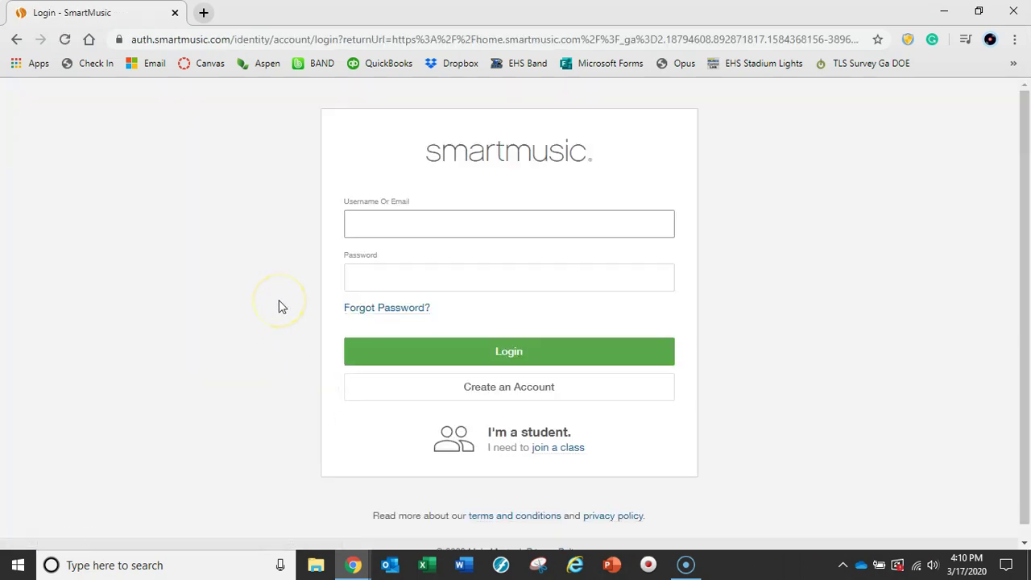
text(tro)
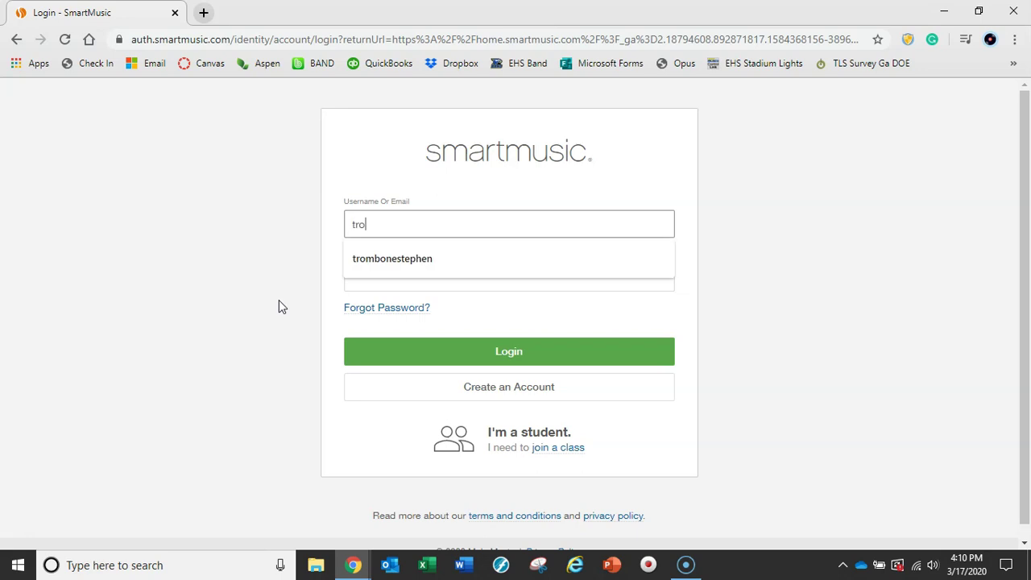
text(mbonestephen)
key(Tab)
text(********)
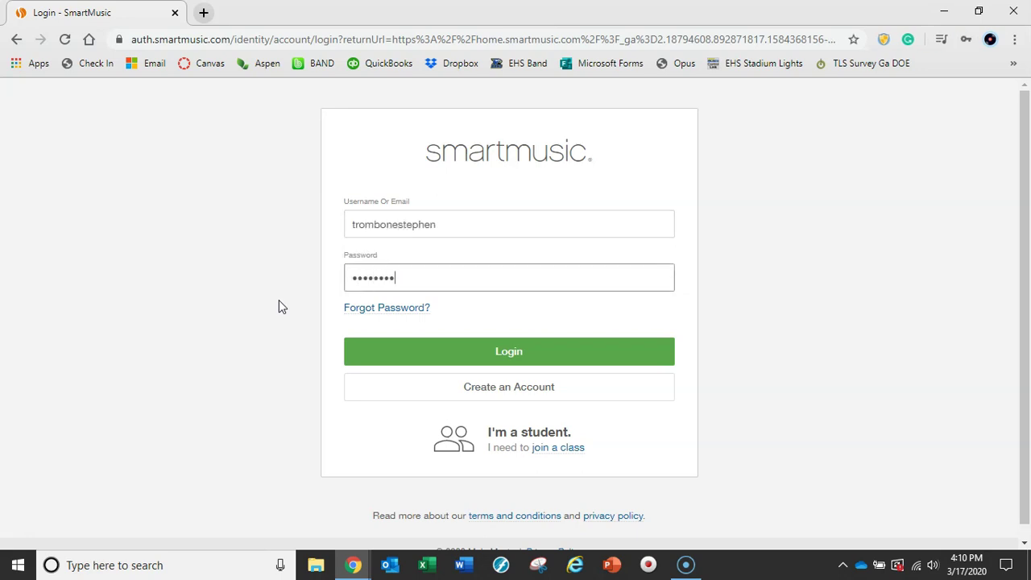
text(*)
key(Return)
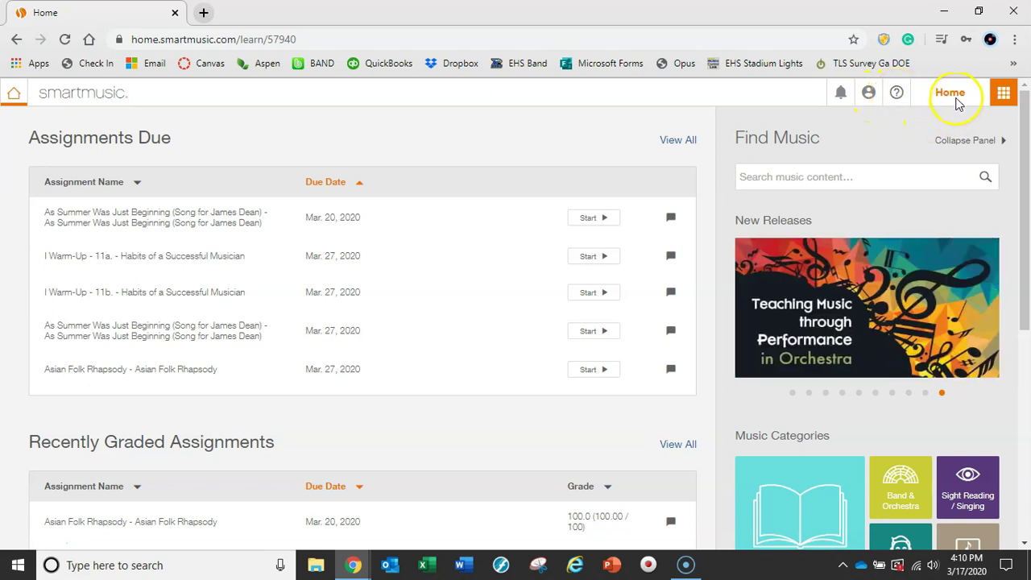
click(1011, 97)
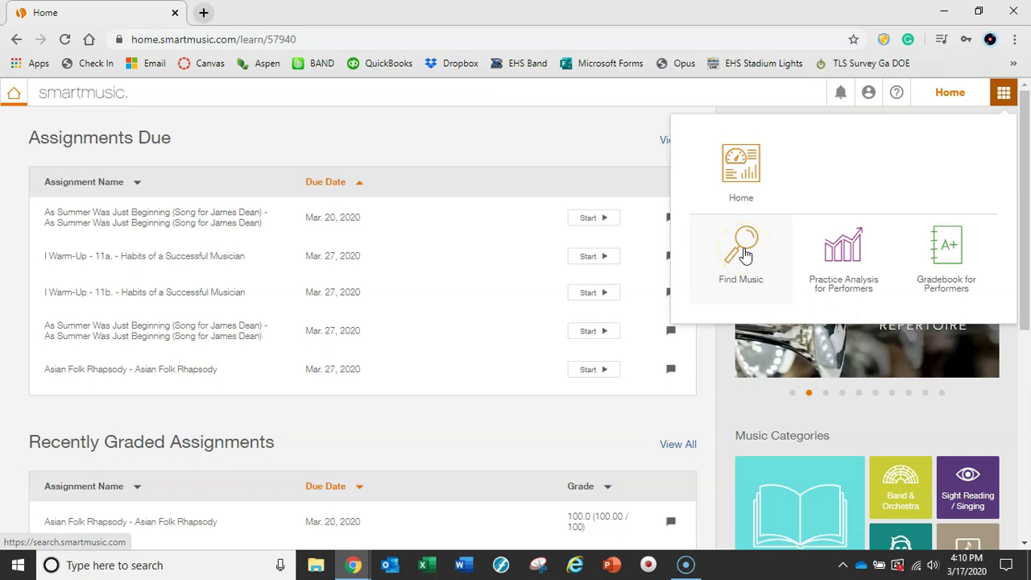
click(844, 252)
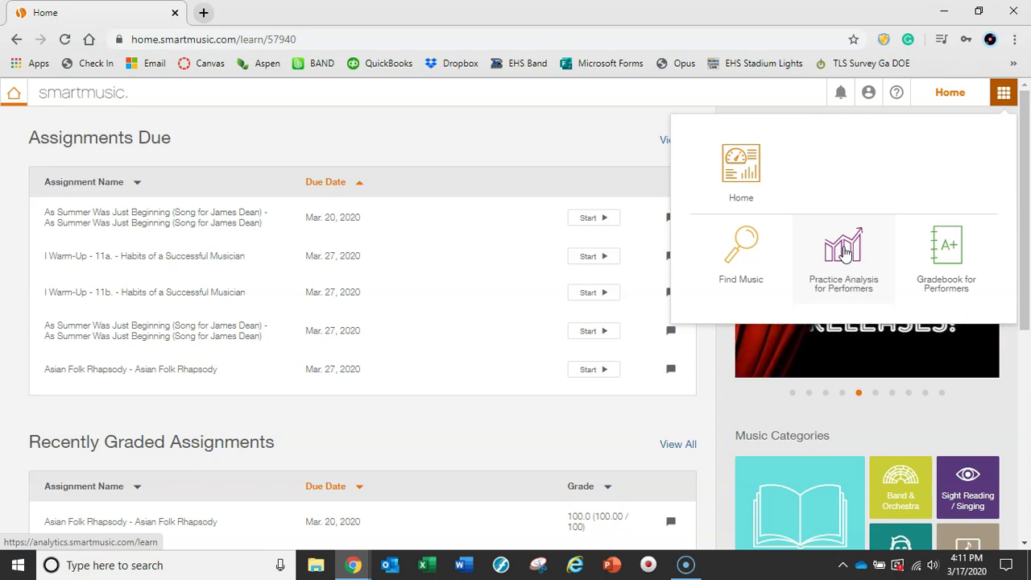
click(944, 248)
click(575, 132)
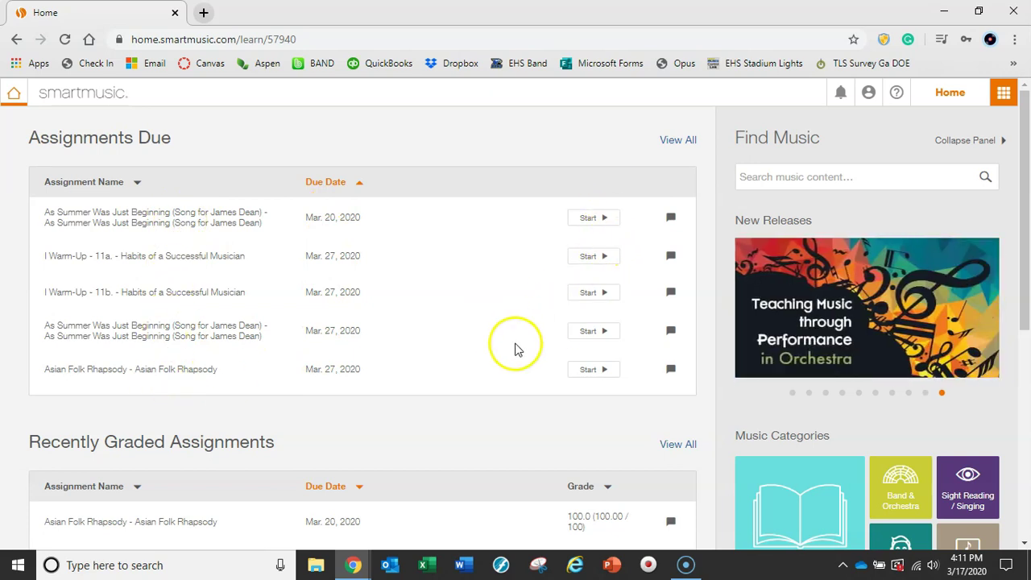
scroll(507, 345, down, 2)
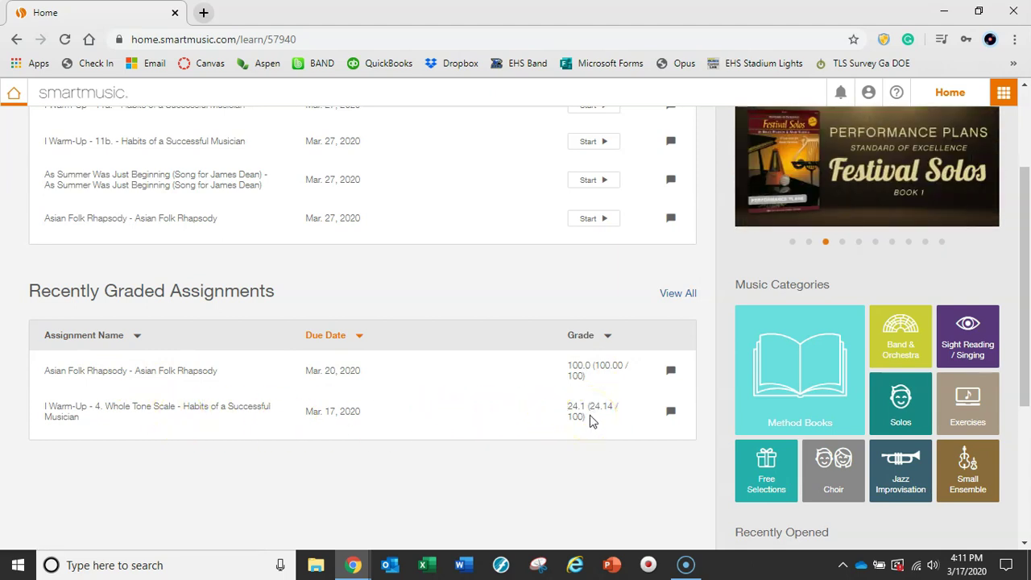
click(581, 417)
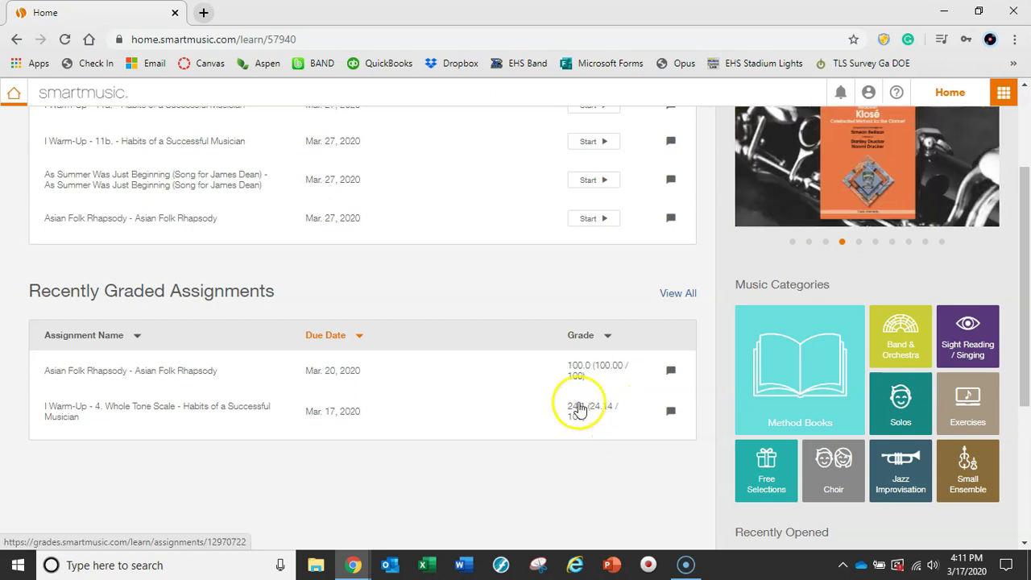
scroll(508, 295, up, 2)
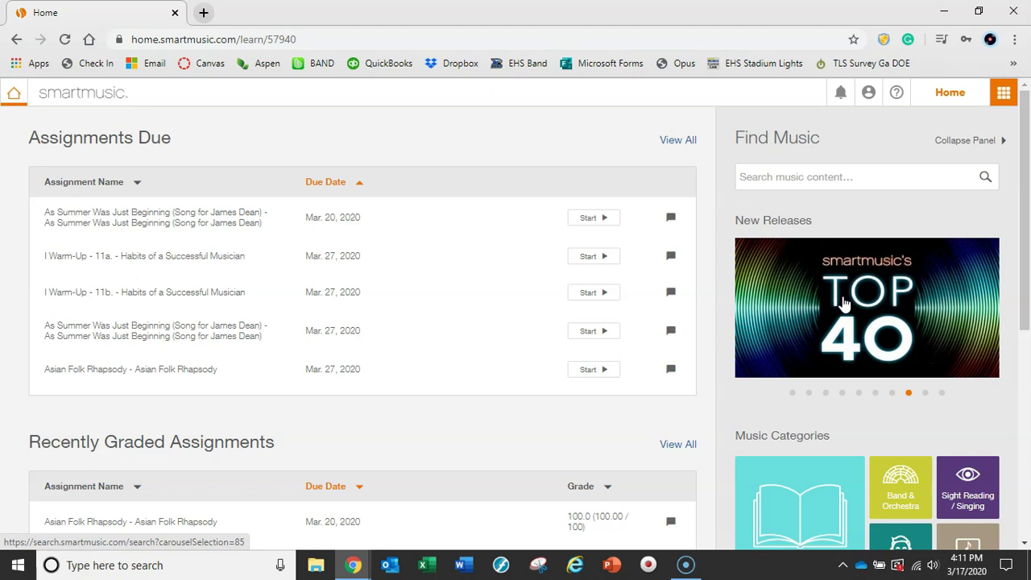
scroll(842, 302, down, 3)
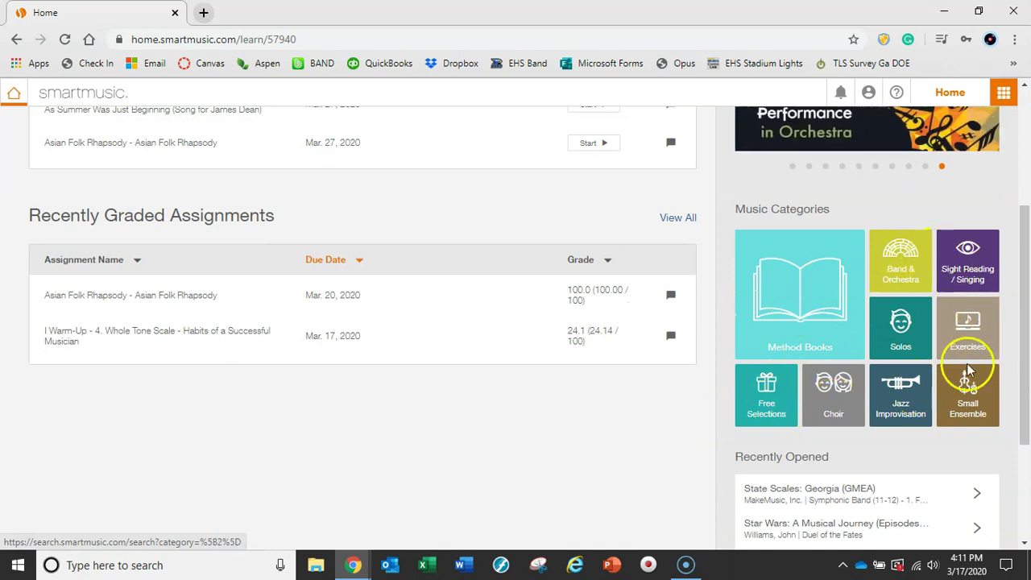
click(814, 308)
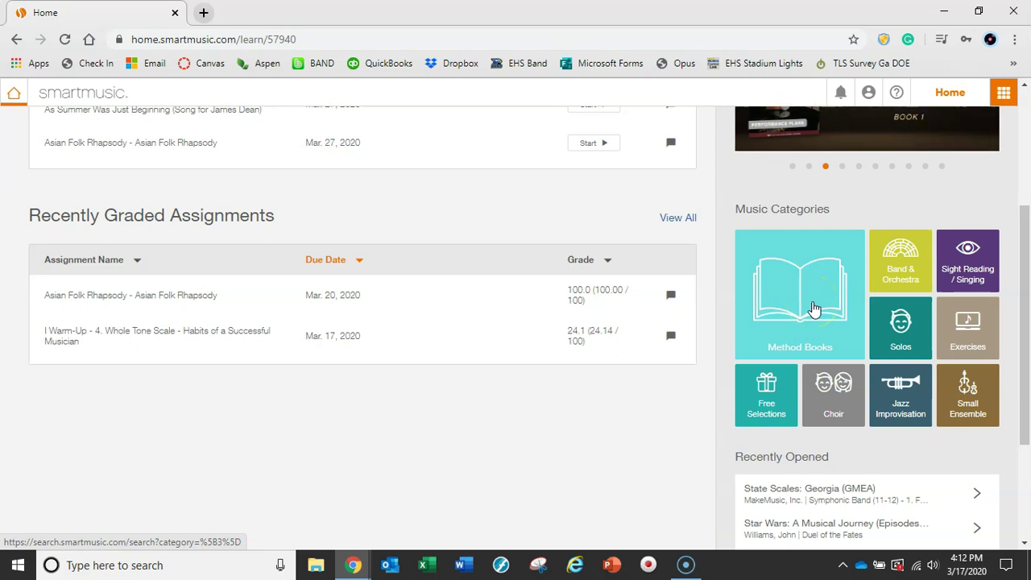
click(825, 304)
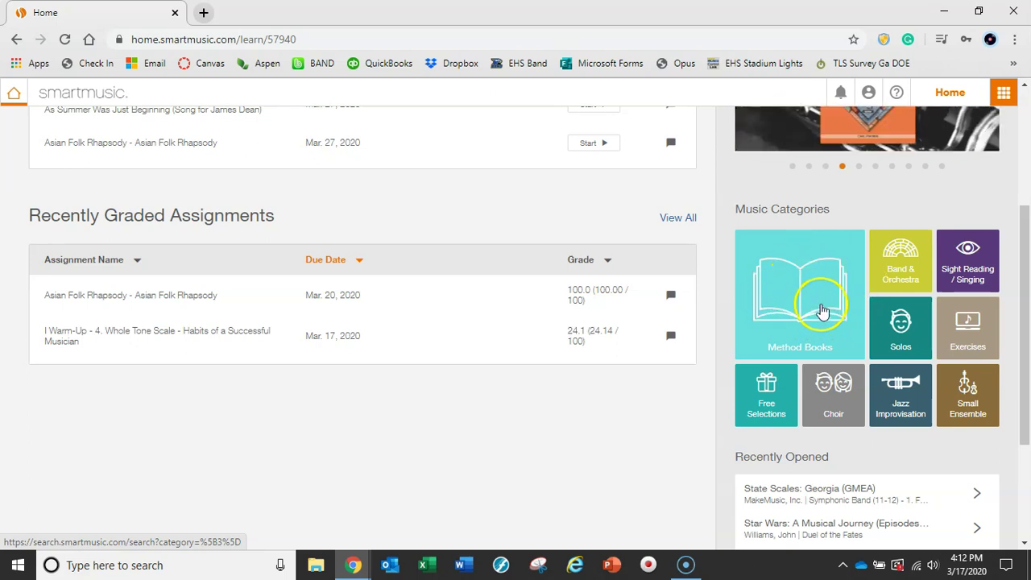
click(897, 281)
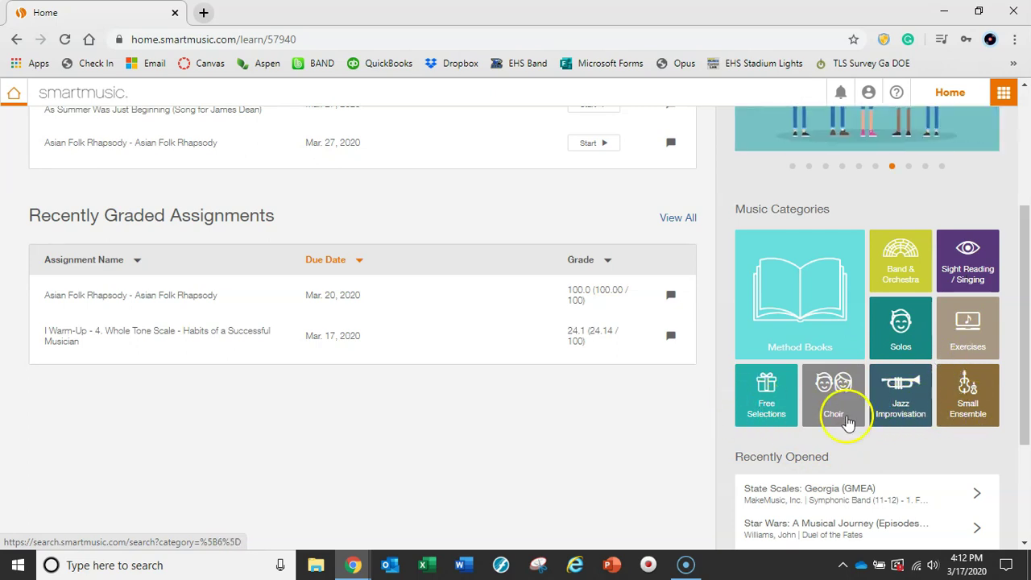
scroll(847, 422, up, 5)
click(826, 177)
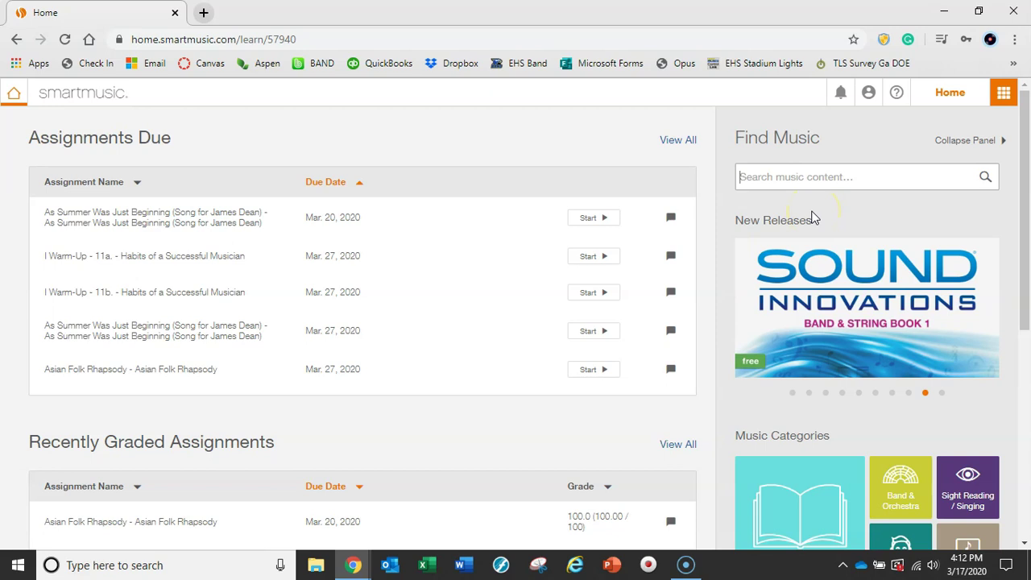
Step: Search the library for 'habits' and expand the Habits of a Successful Musician result
text(habits)
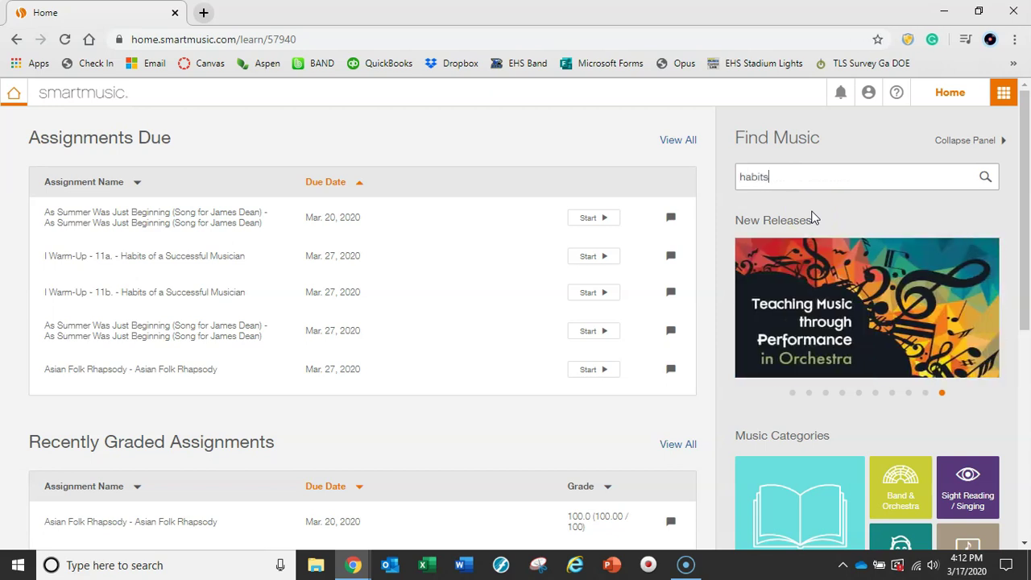
key(Return)
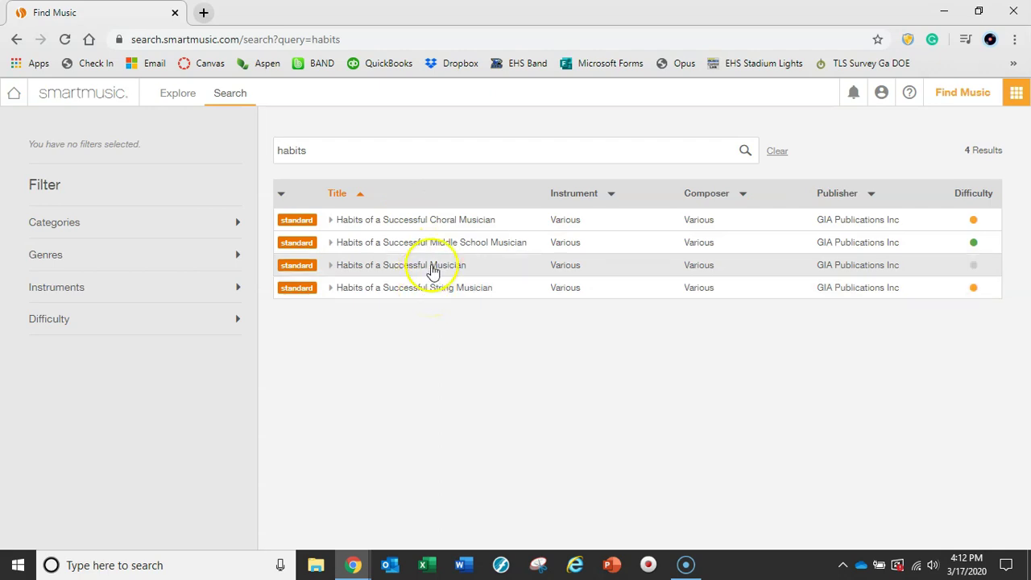
click(432, 266)
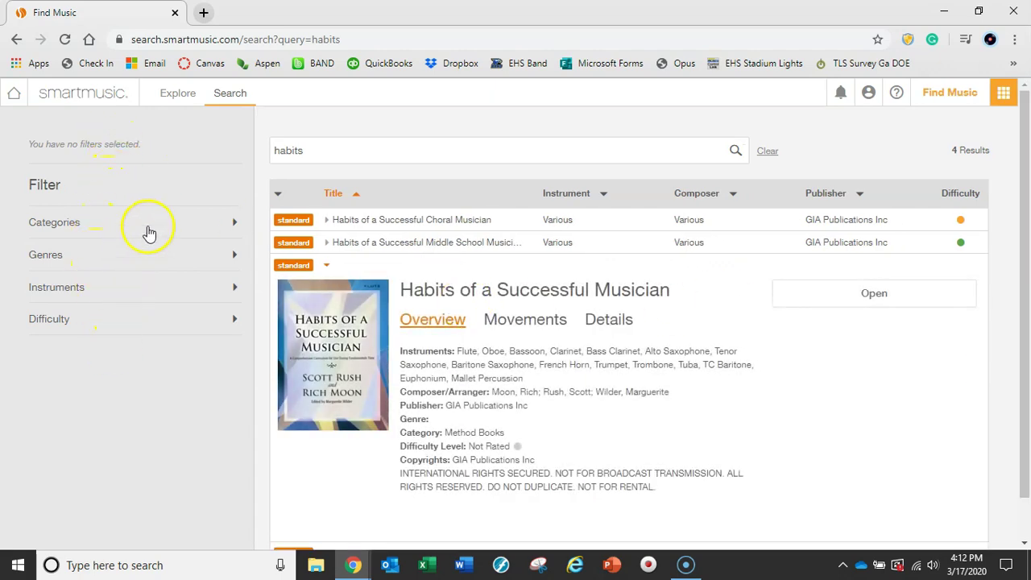
Step: Expand the Categories and Genres filters to browse their options
click(146, 225)
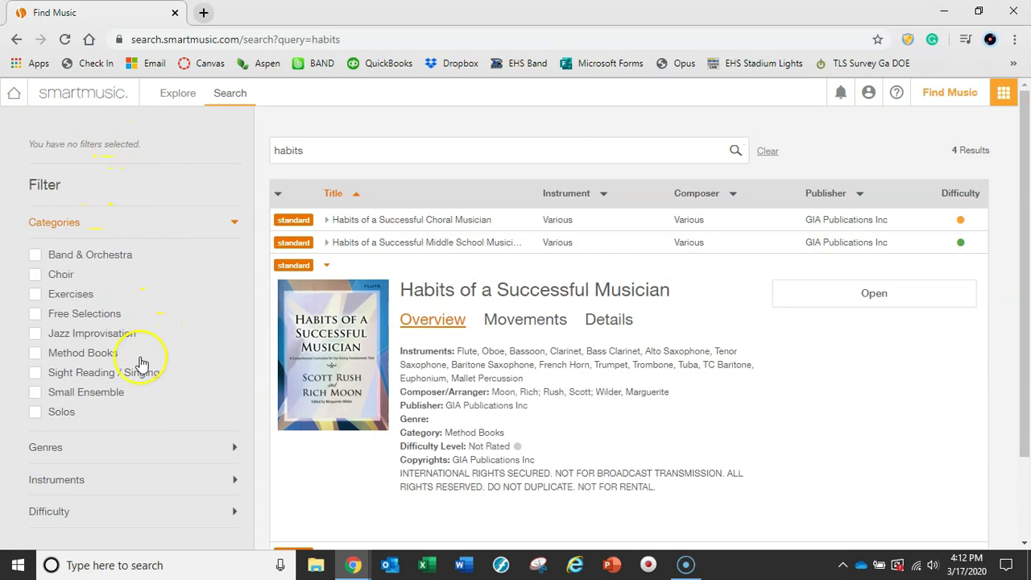
scroll(141, 361, down, 2)
click(120, 351)
scroll(132, 354, down, 3)
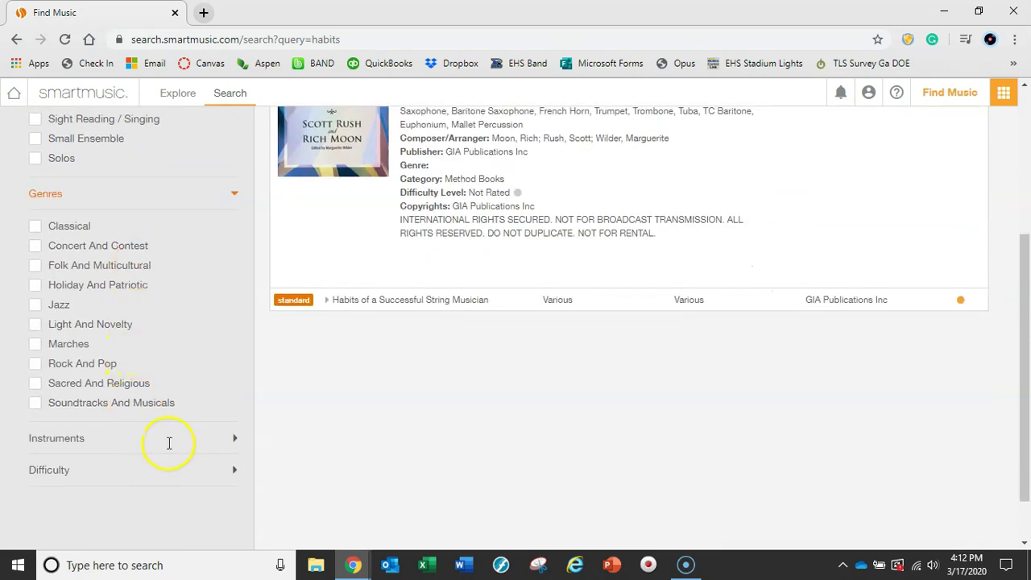
scroll(552, 288, up, 4)
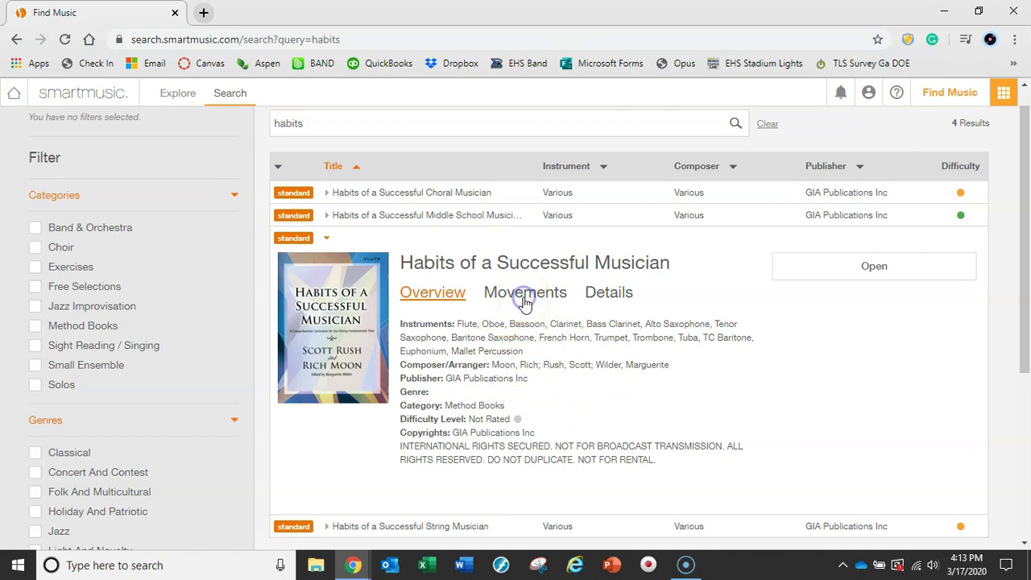
Step: Browse the book's Movements list and publisher details, then open it for practice
click(524, 299)
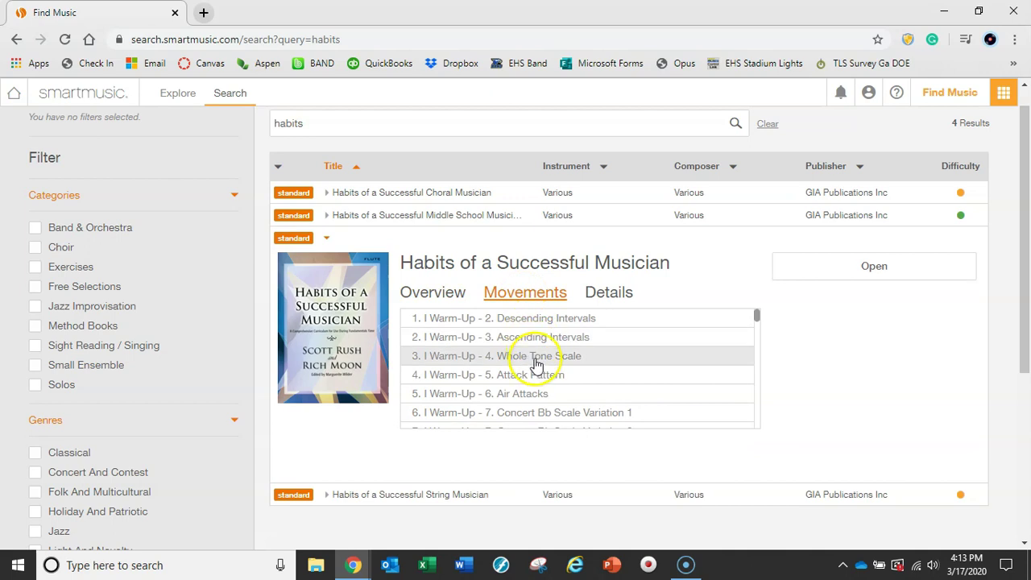
scroll(554, 391, down, 4)
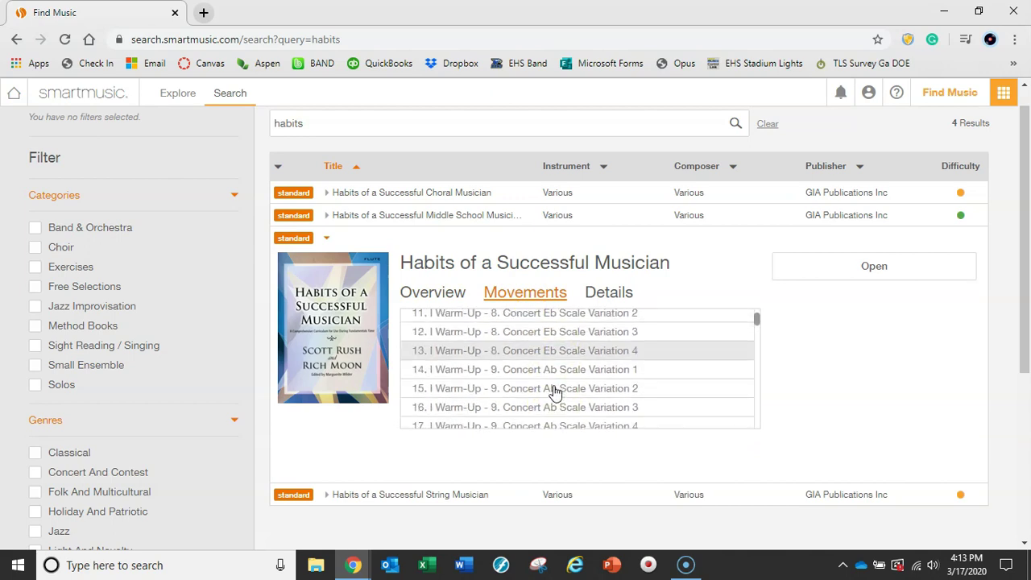
scroll(554, 390, down, 5)
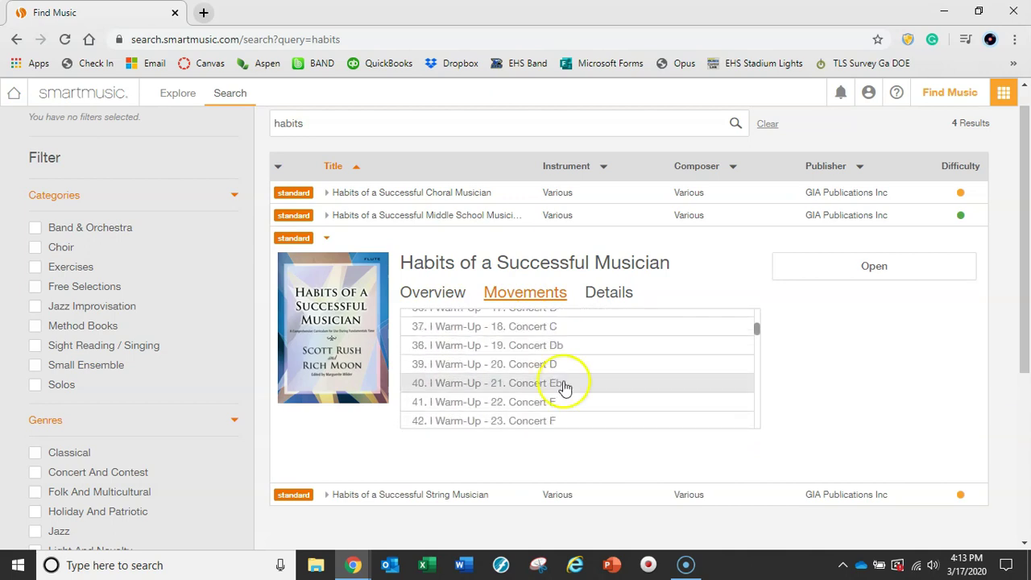
scroll(540, 391, down, 3)
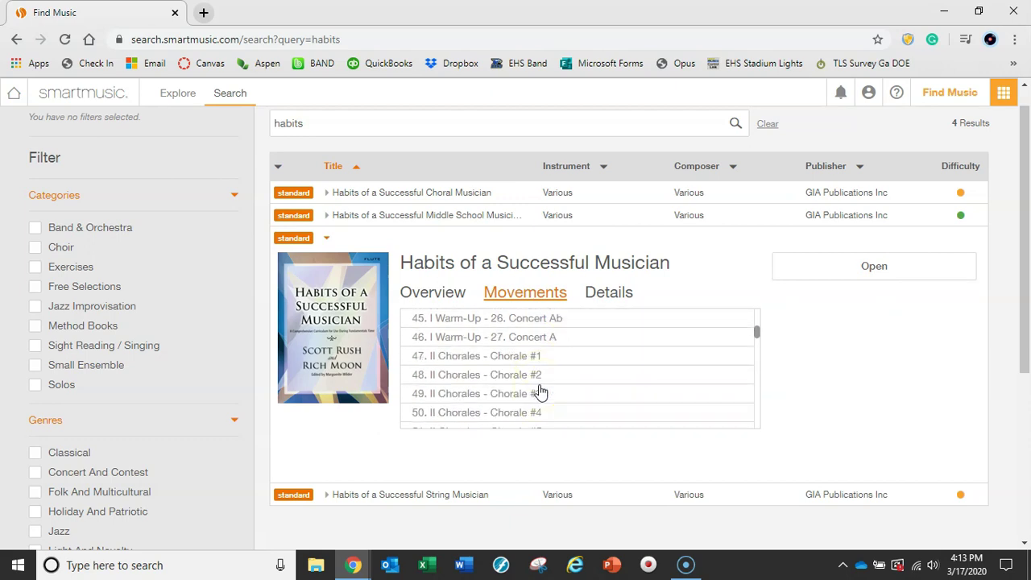
scroll(540, 391, down, 3)
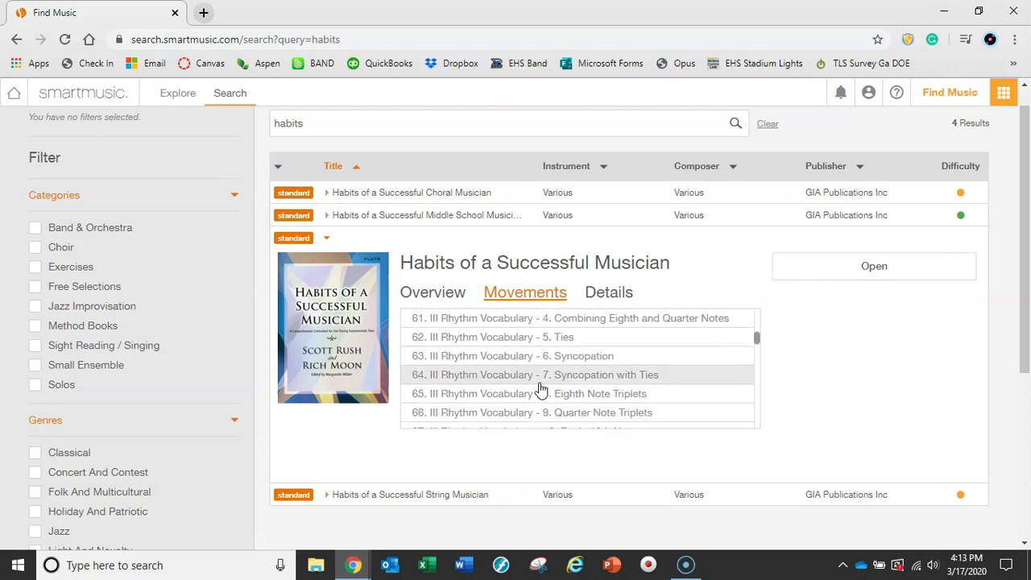
scroll(541, 390, up, 3)
scroll(540, 391, up, 9)
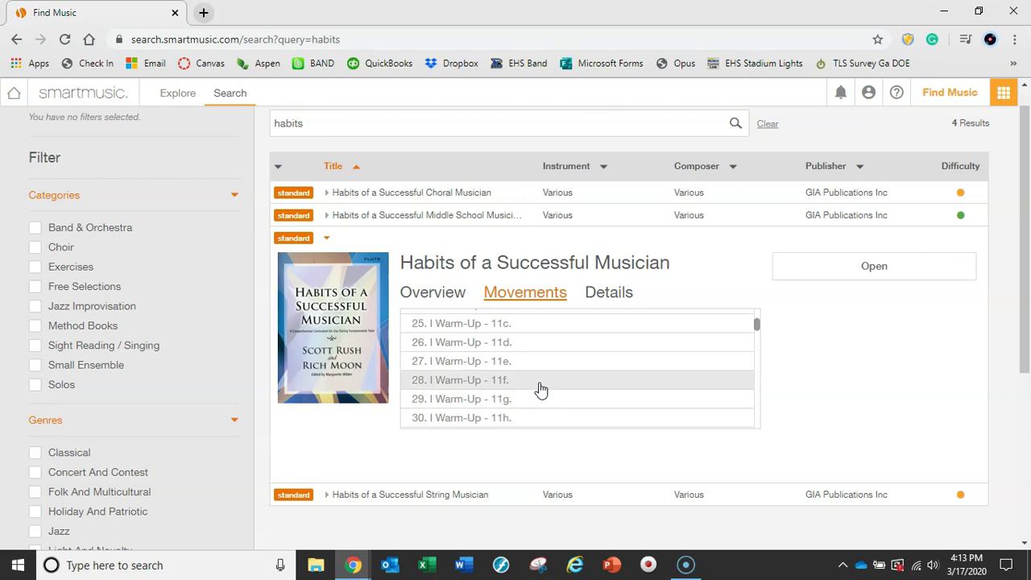
scroll(541, 391, up, 2)
click(596, 292)
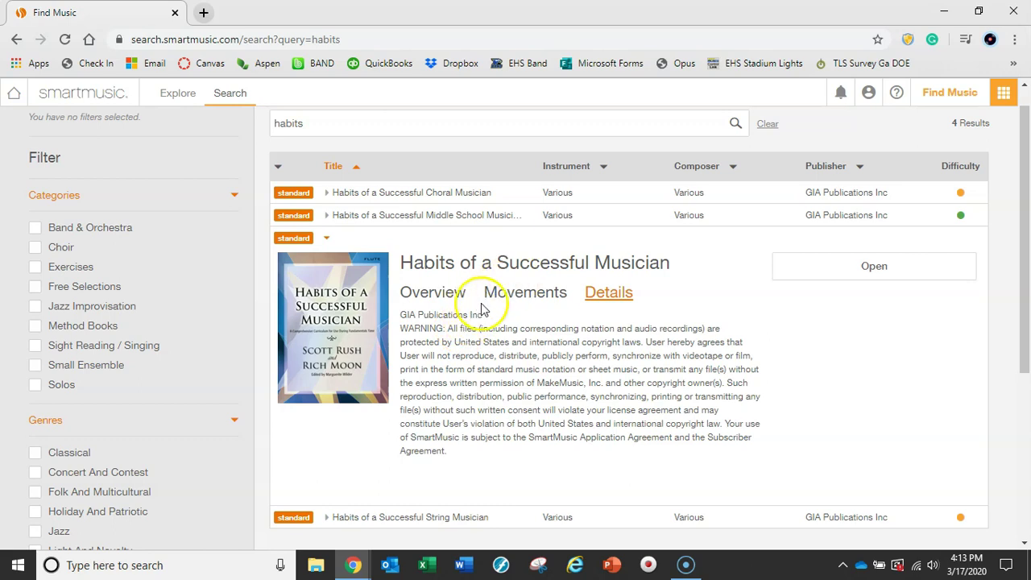
click(910, 268)
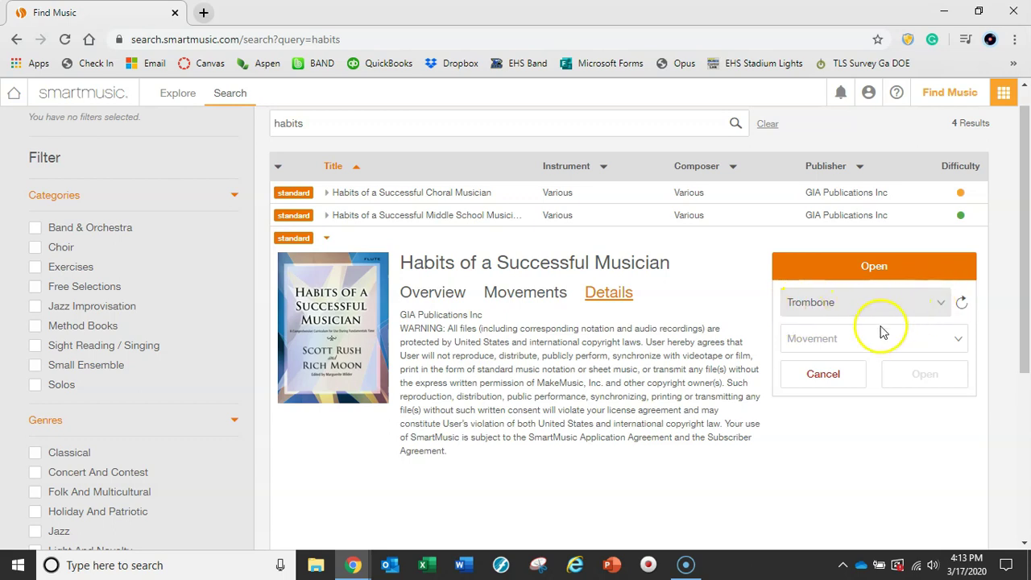
Step: Choose 'I Warm-Up - 11a.' from the Movement list and open it for Trombone
click(956, 341)
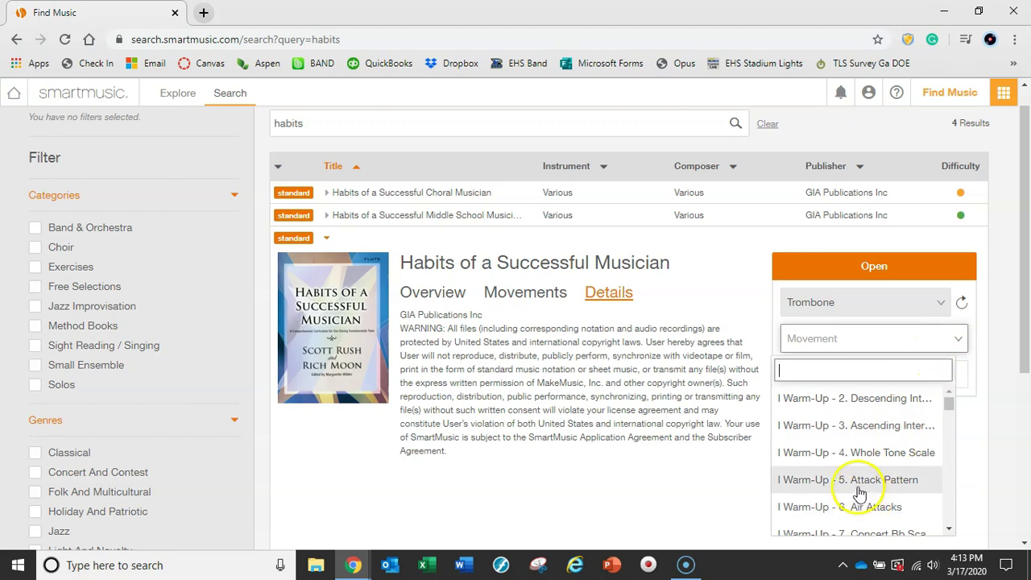
scroll(858, 489, down, 1)
scroll(855, 449, down, 3)
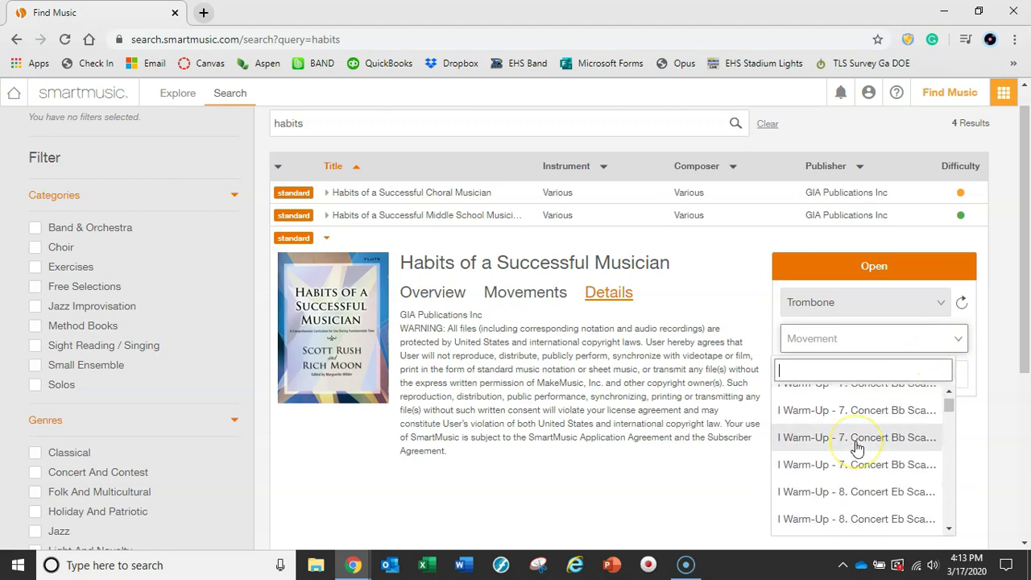
scroll(857, 448, down, 4)
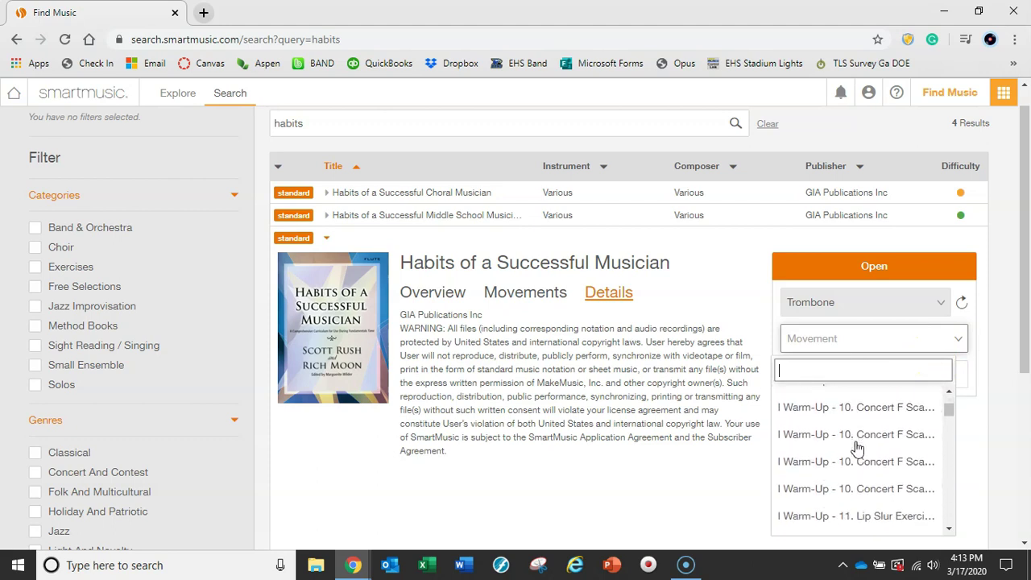
scroll(857, 449, down, 4)
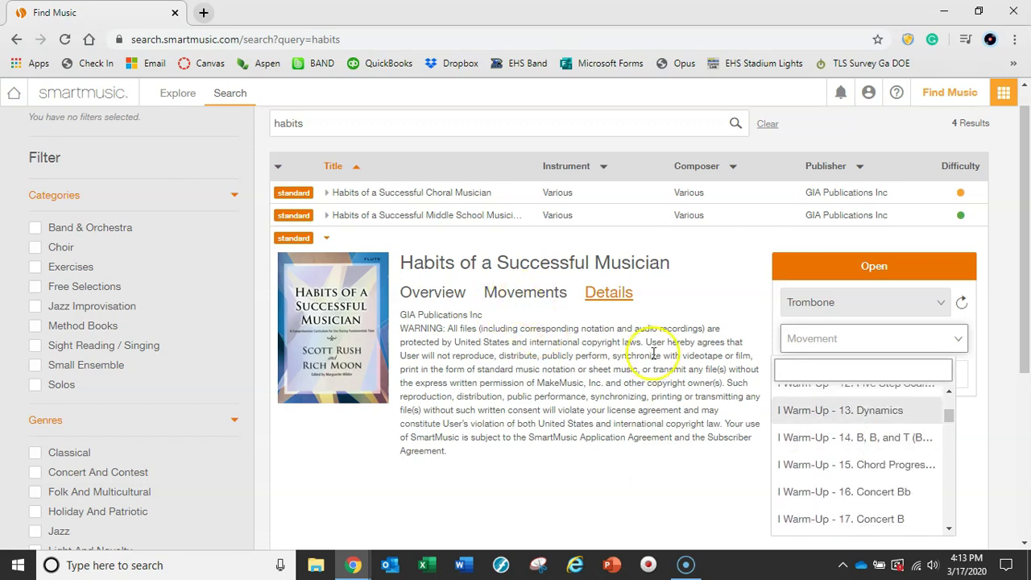
scroll(873, 455, up, 3)
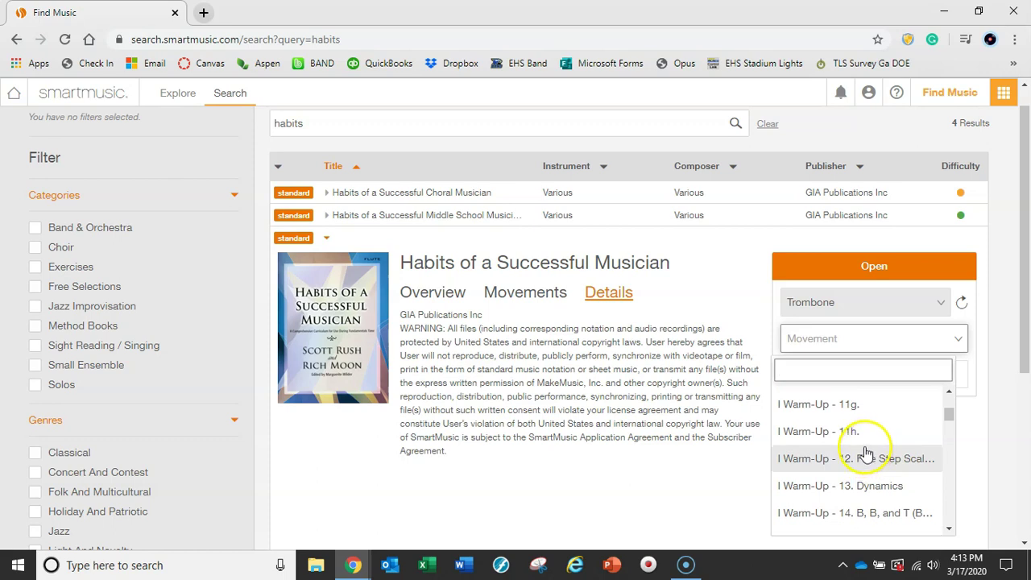
scroll(861, 451, up, 3)
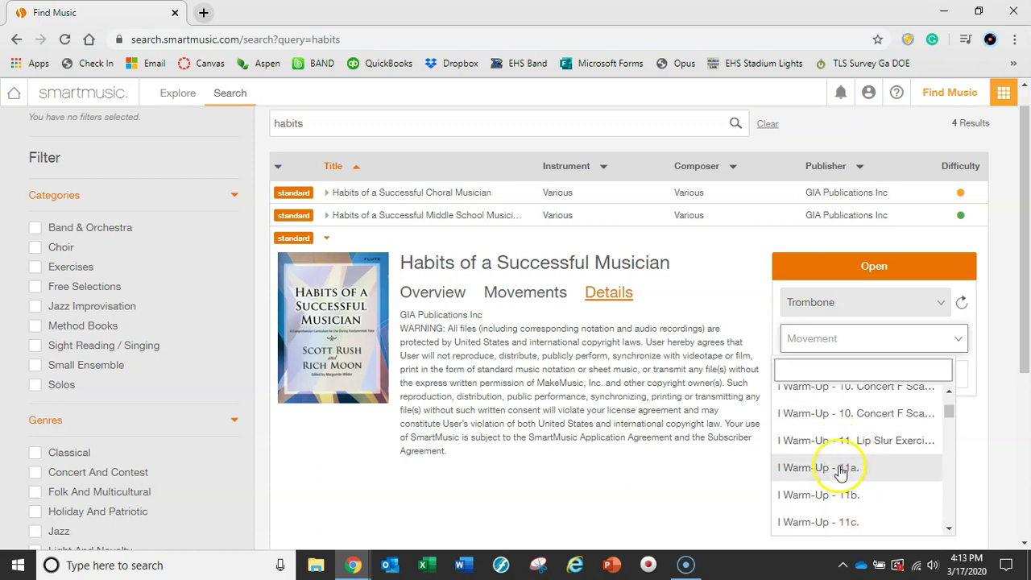
click(837, 471)
click(913, 375)
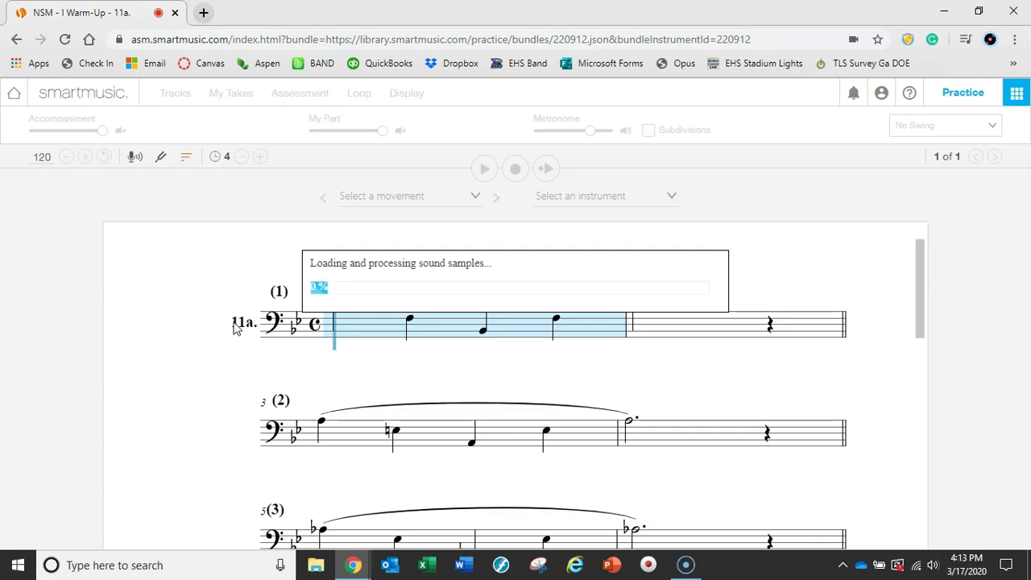
Step: Scroll through all seven staves of the 11a score and back to the top
click(197, 373)
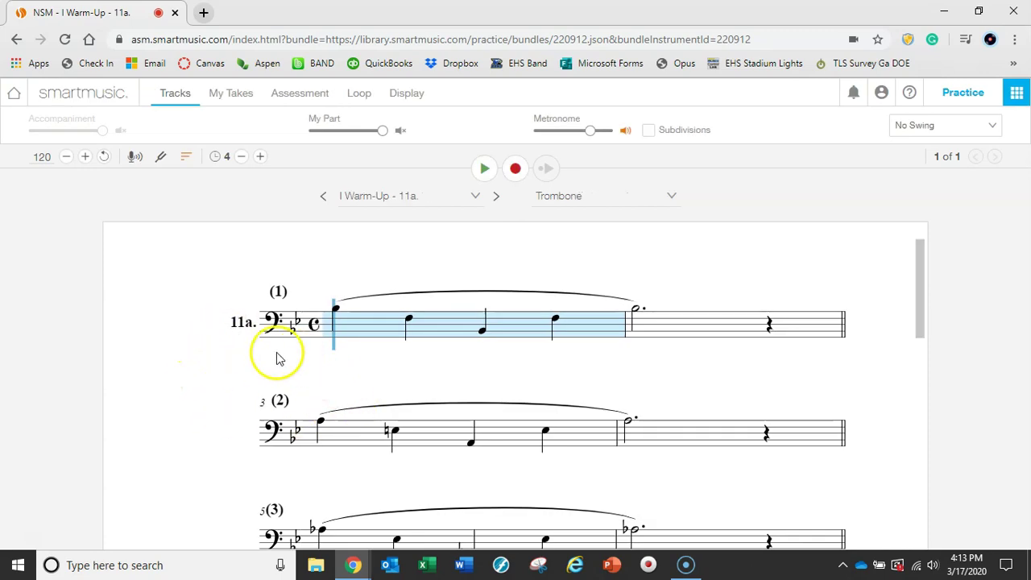
scroll(516, 405, down, 4)
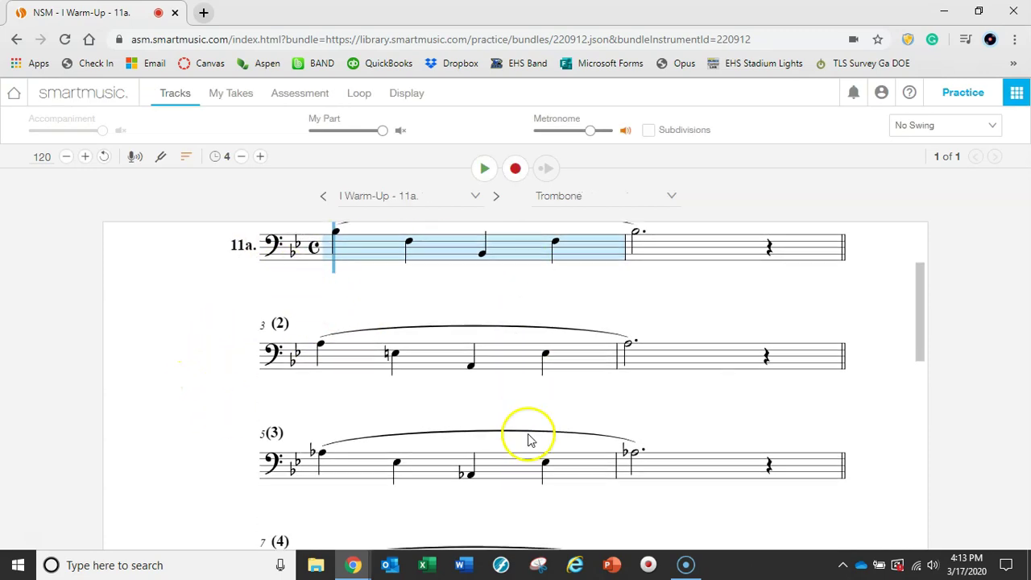
scroll(531, 450, down, 5)
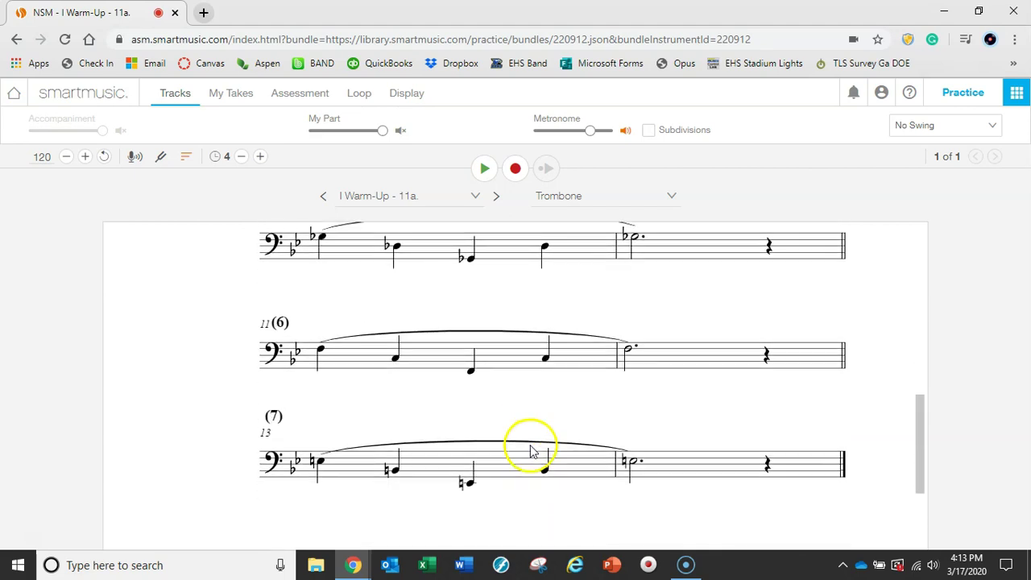
scroll(530, 453, up, 3)
scroll(530, 451, up, 6)
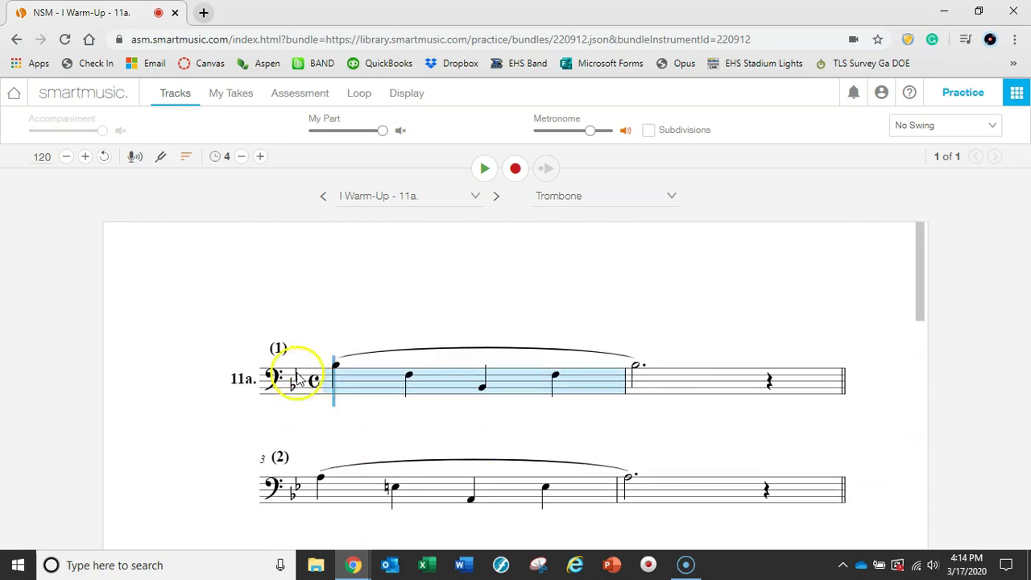
scroll(302, 391, down, 1)
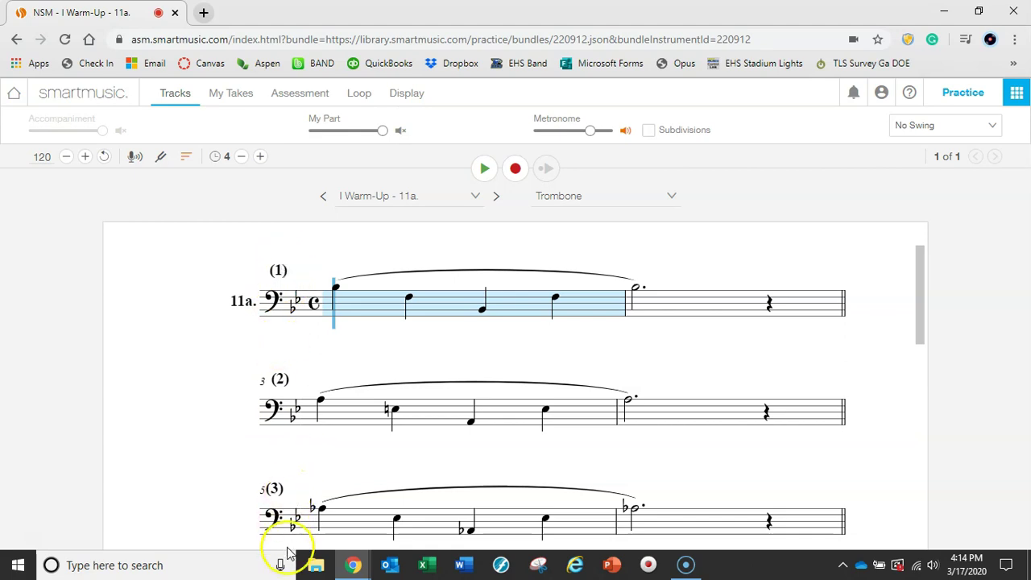
scroll(299, 299, up, 1)
scroll(305, 309, up, 1)
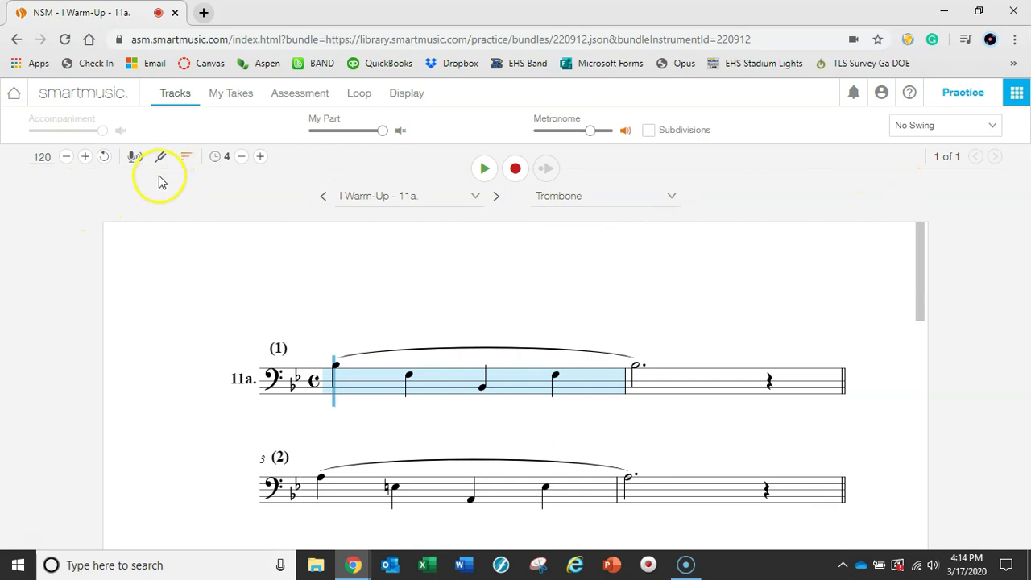
Step: Look through the movement and instrument lists, leaving both unchanged
click(462, 199)
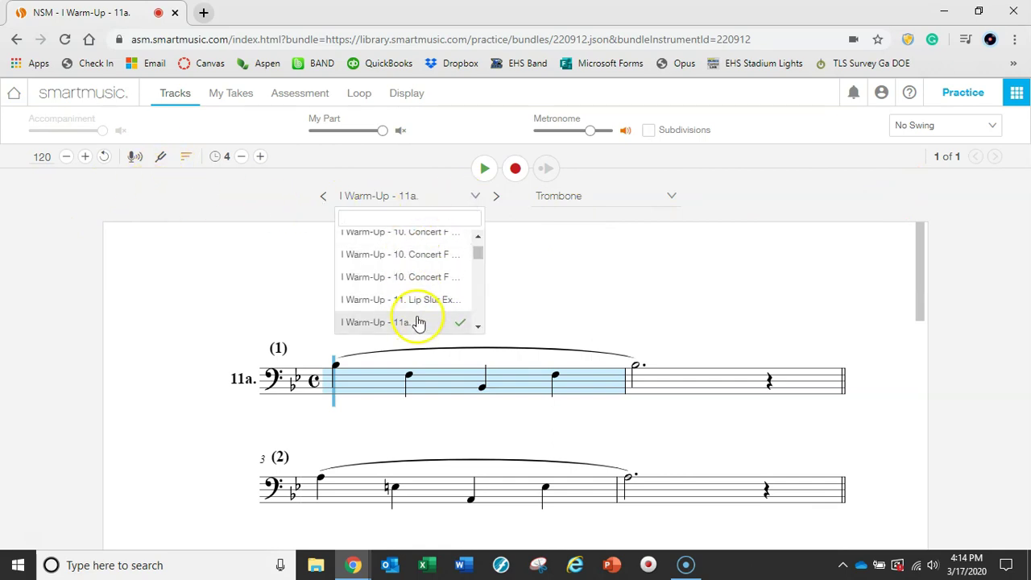
click(604, 246)
click(631, 195)
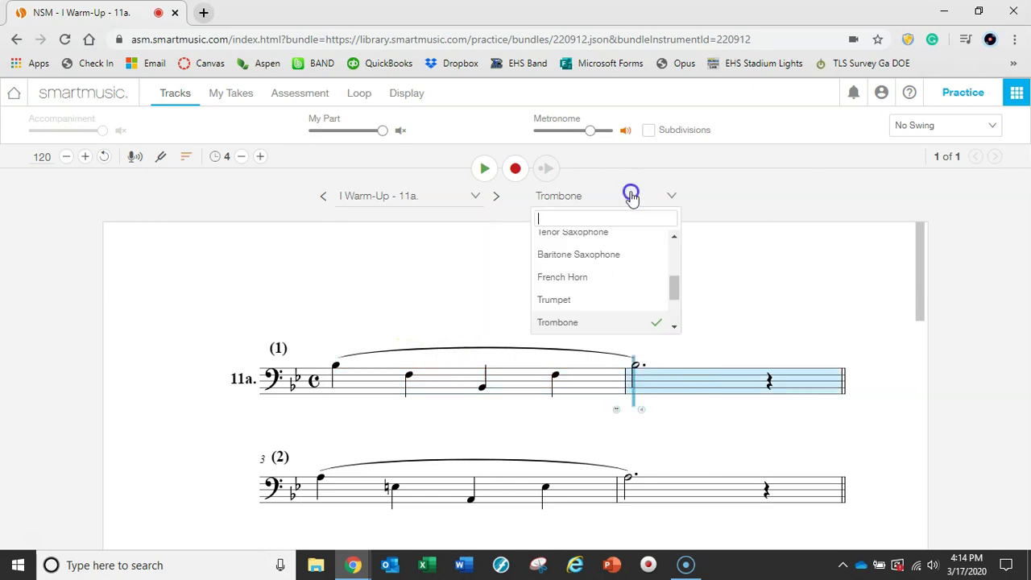
scroll(608, 282, up, 3)
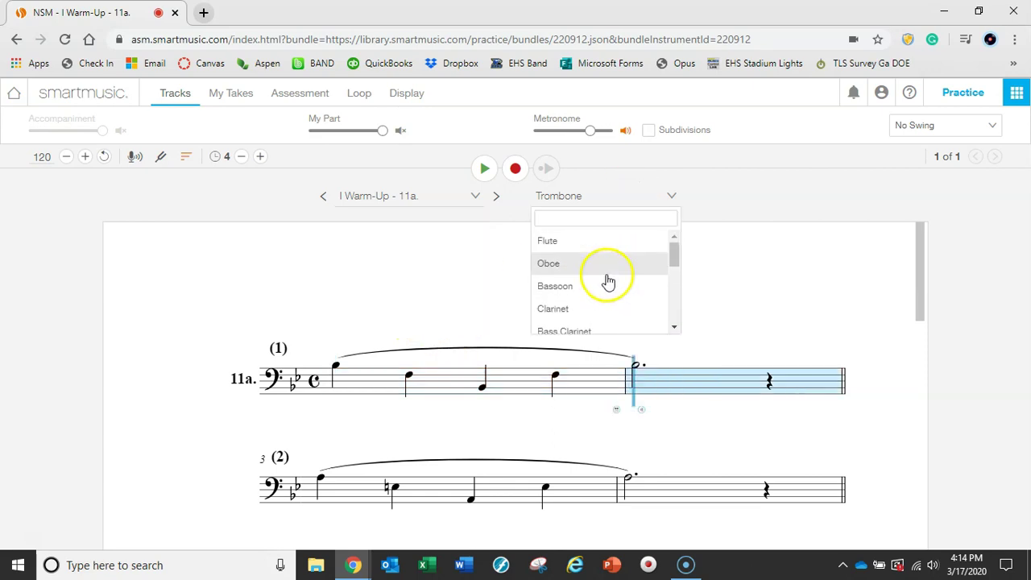
click(748, 260)
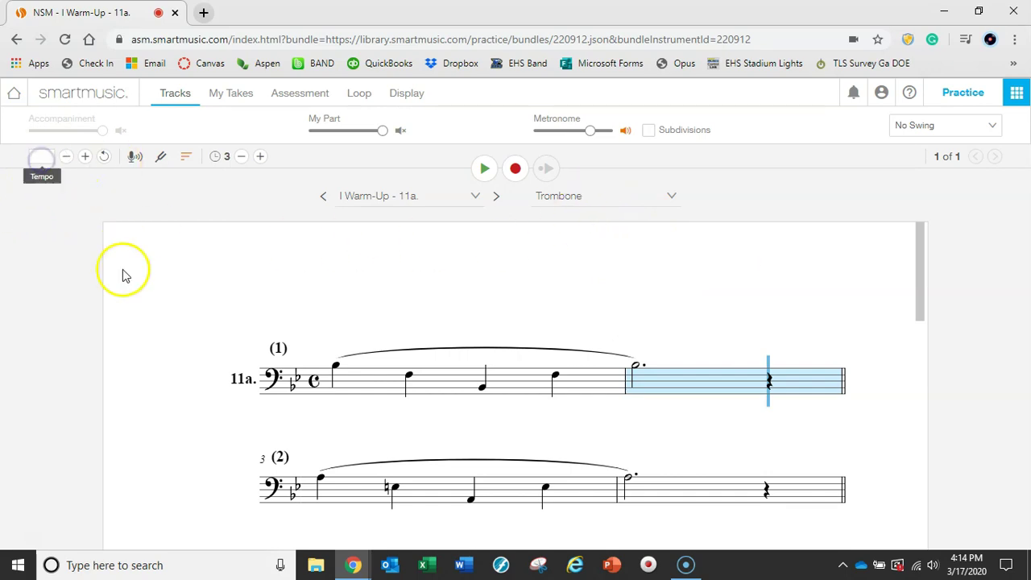
Step: Enter 100 in the Tempo field, then press the minus button beside it
text(100)
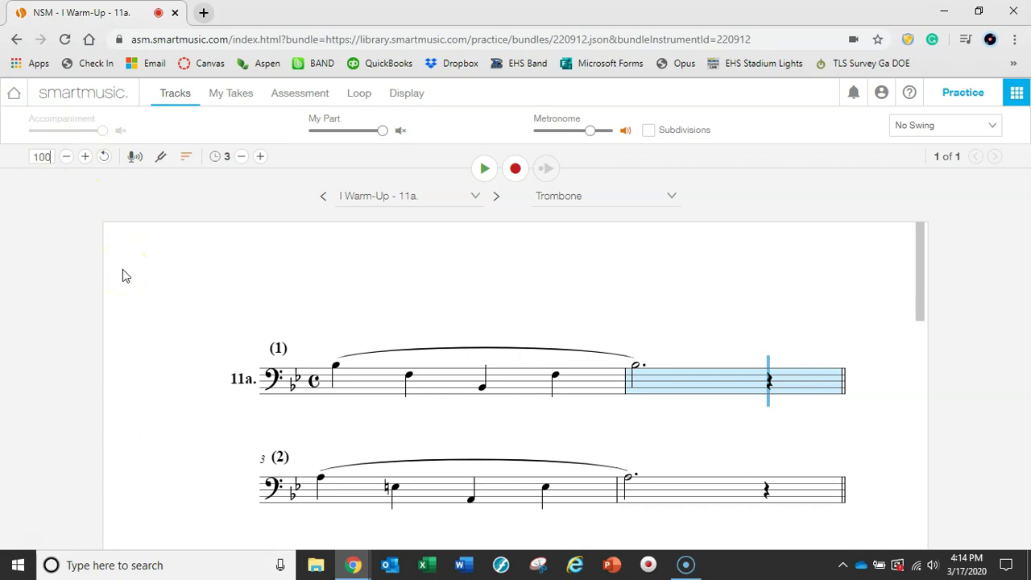
click(42, 155)
click(67, 157)
Step: Calibrate the microphone by running the microphone test
click(134, 157)
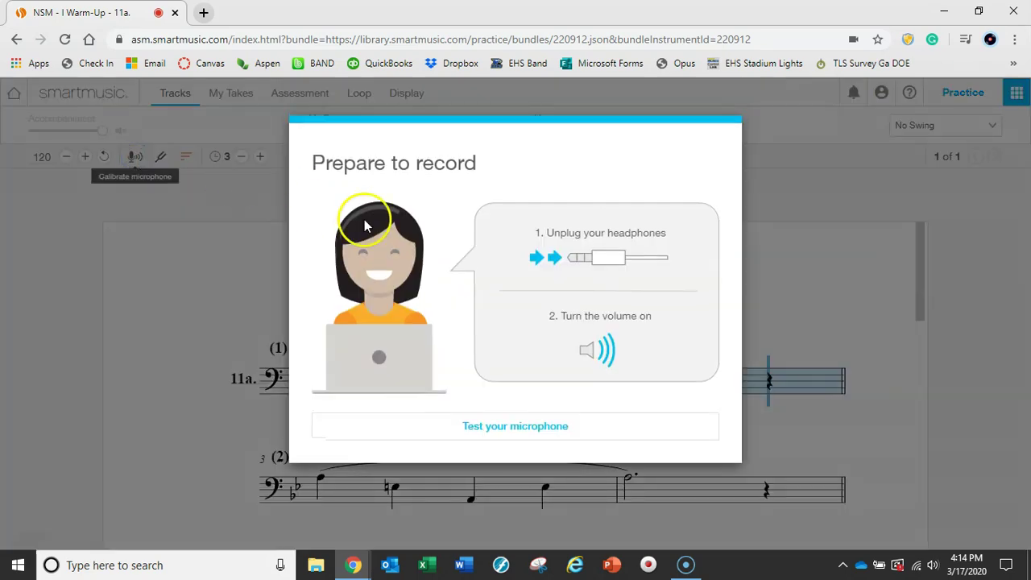
click(504, 432)
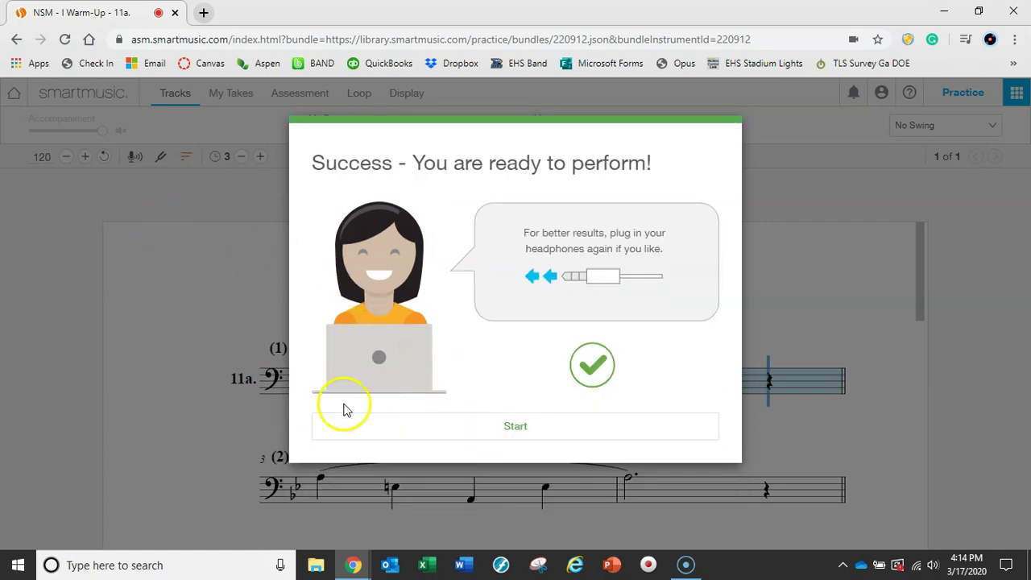
click(467, 438)
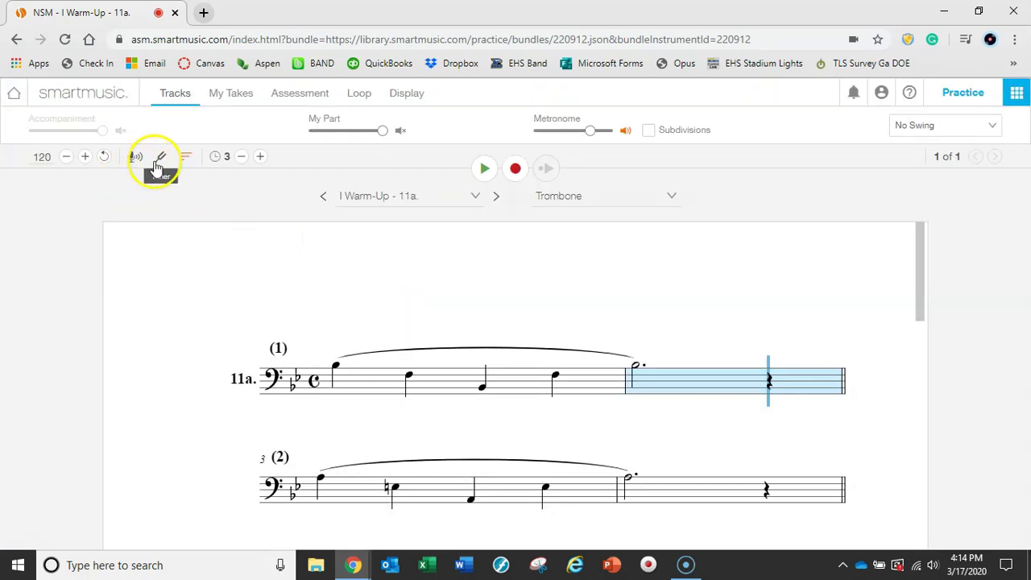
Step: Check trombone tuning at A=440Hz, then hide the movement and instrument selectors
click(158, 159)
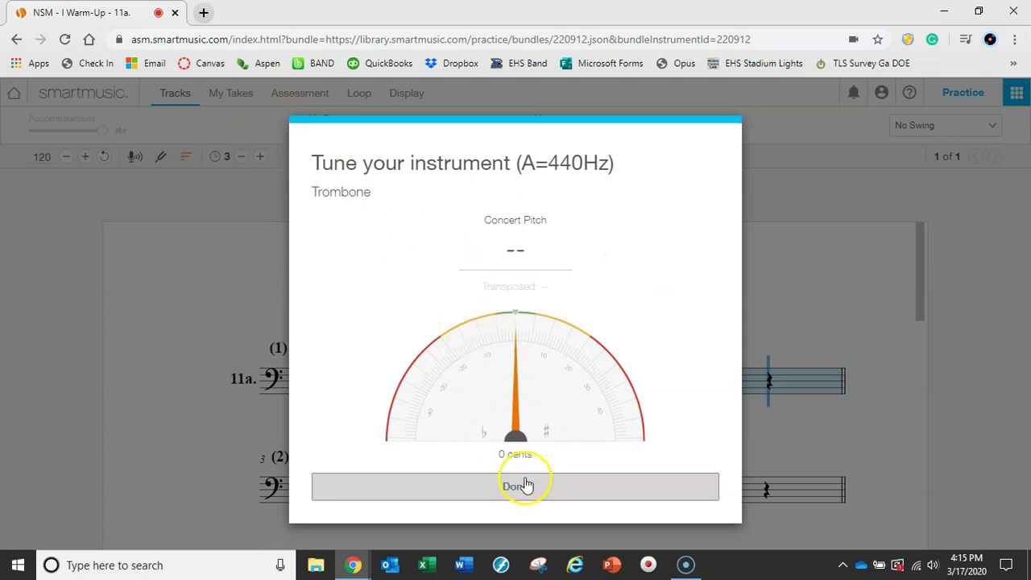
click(519, 486)
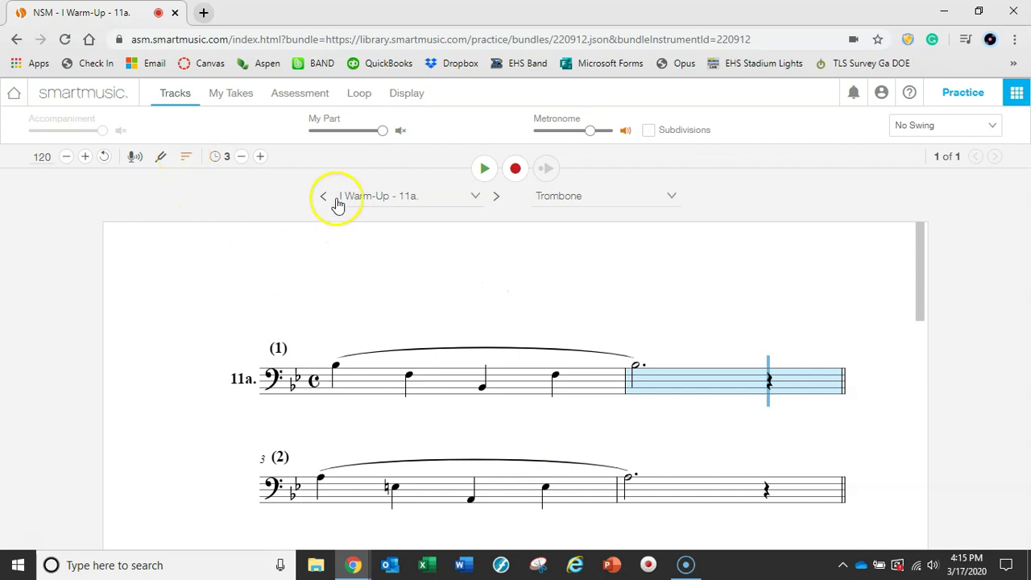
click(189, 157)
Step: Show the movement and instrument selectors again and keep the feel on No Swing
click(189, 157)
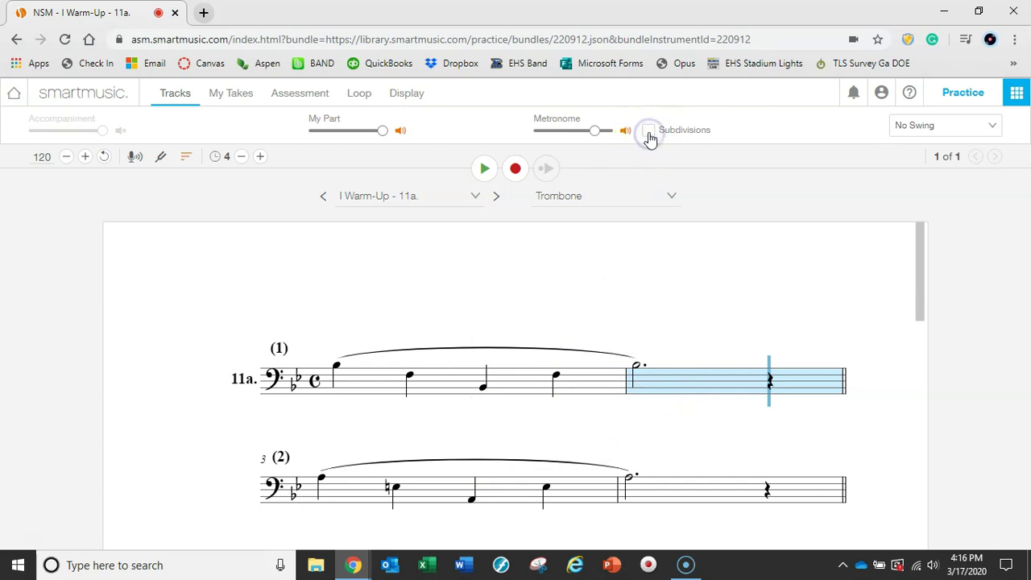
click(993, 127)
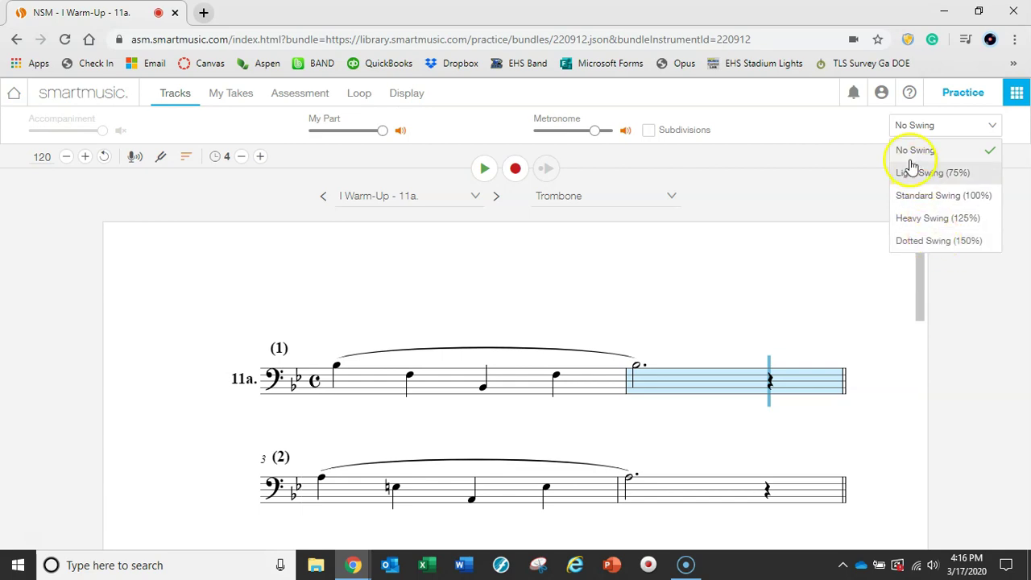
click(857, 123)
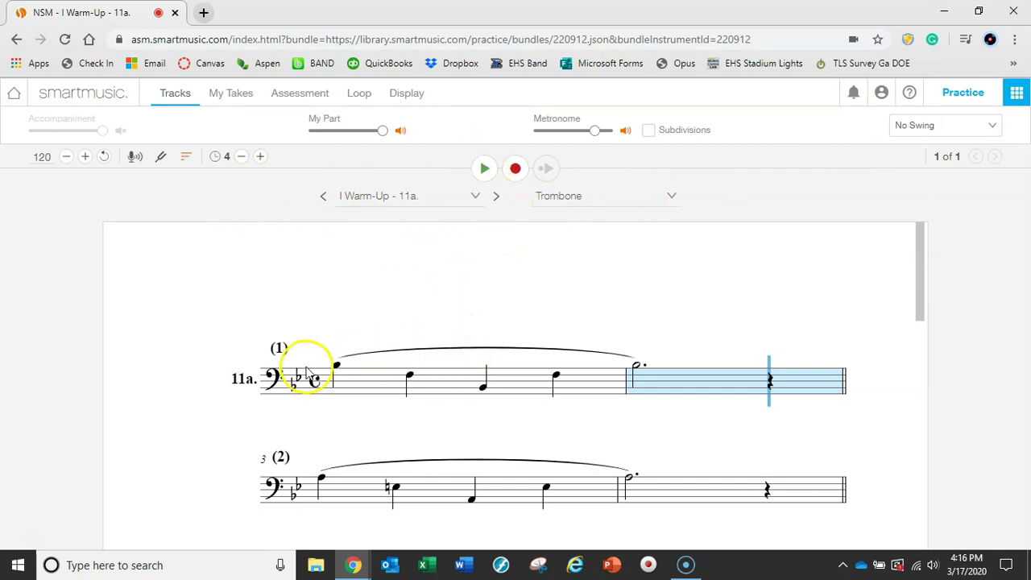
Step: Play exercise 11a from measure 1 with the student's own trombone part muted
click(336, 368)
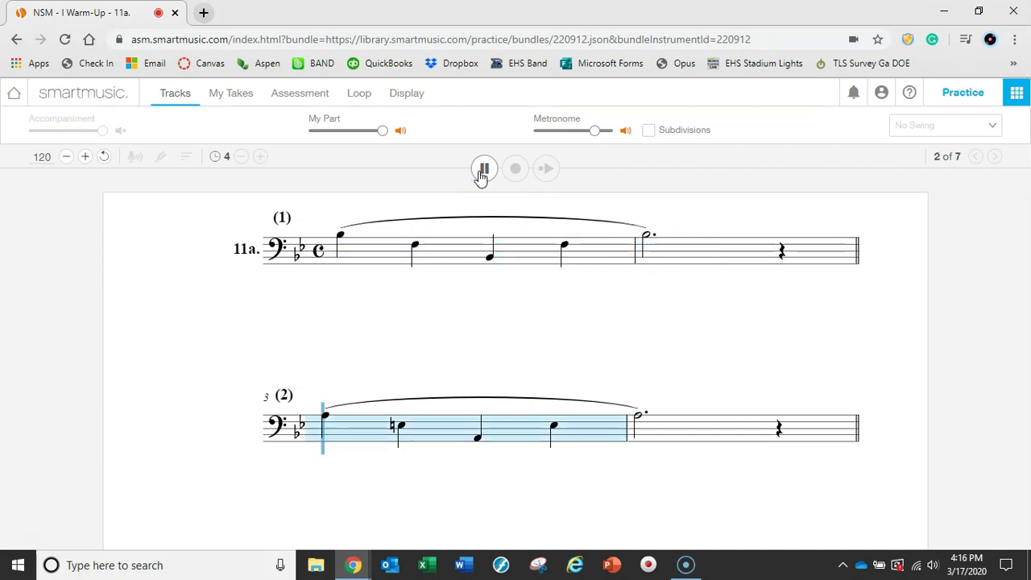
click(482, 173)
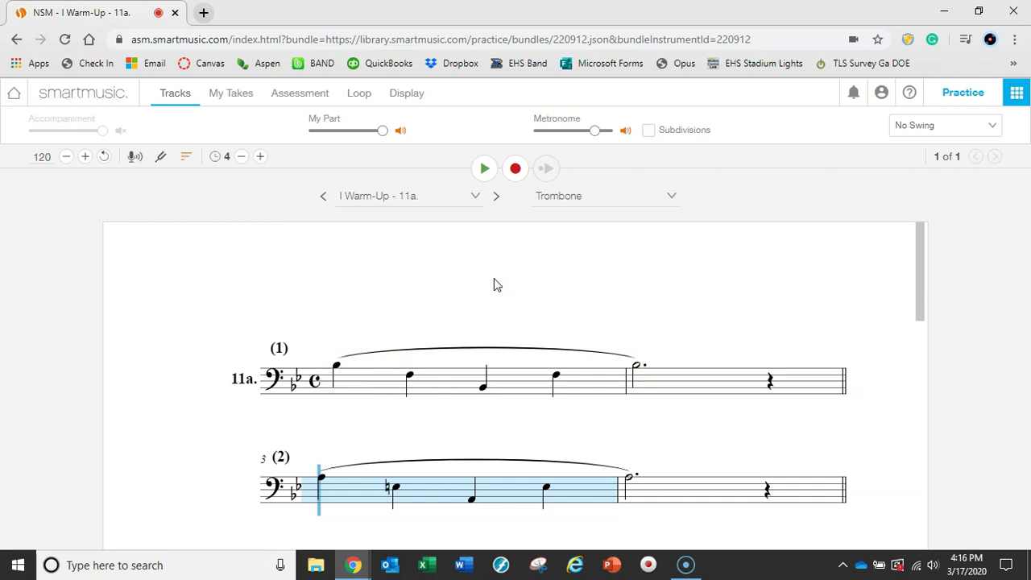
click(478, 237)
click(335, 365)
click(401, 132)
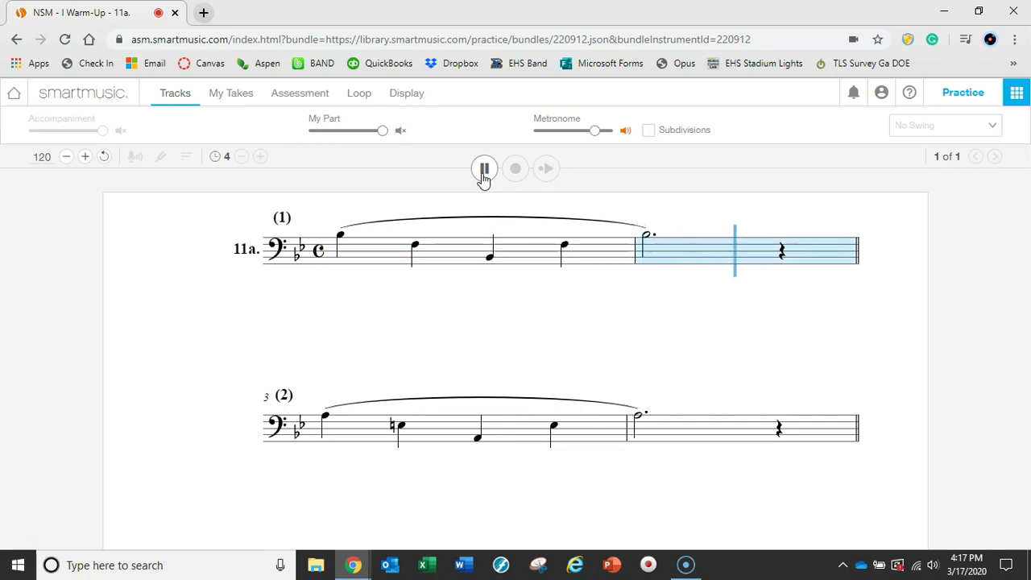
Step: Stop playback and view the first note's slide positions, 1st and alternate 5th
click(484, 171)
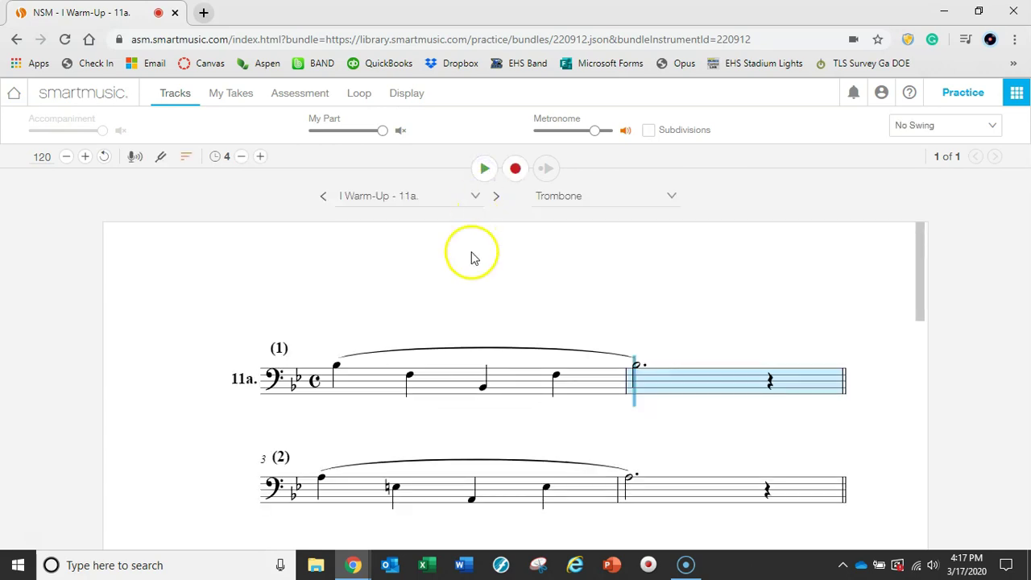
click(336, 370)
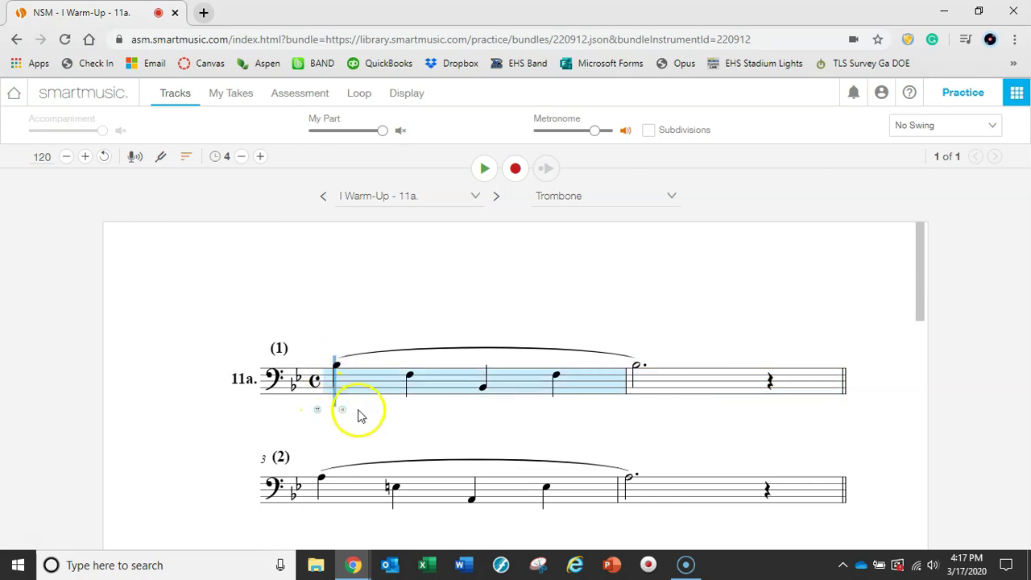
click(317, 409)
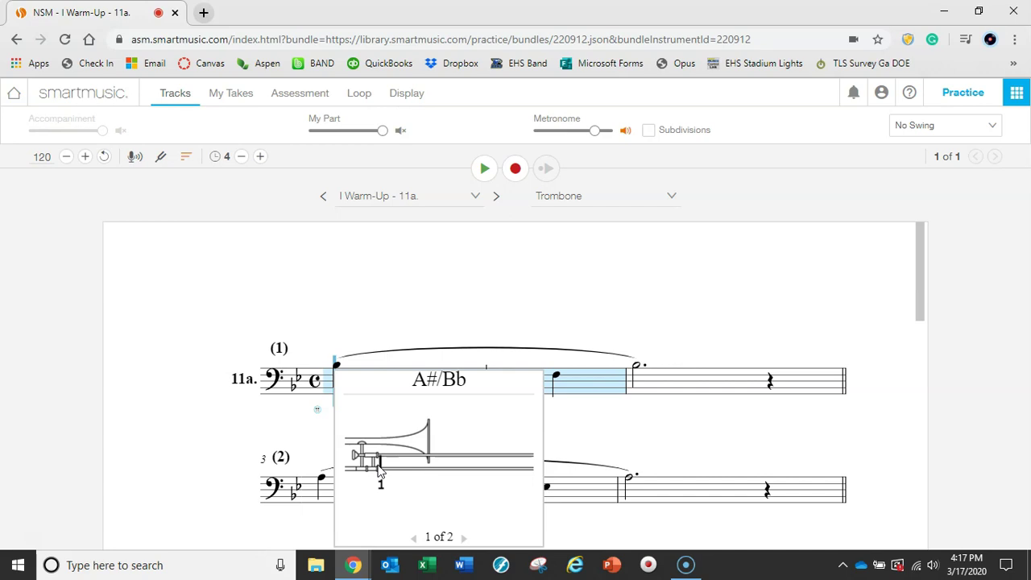
click(464, 538)
click(412, 537)
click(382, 255)
click(336, 387)
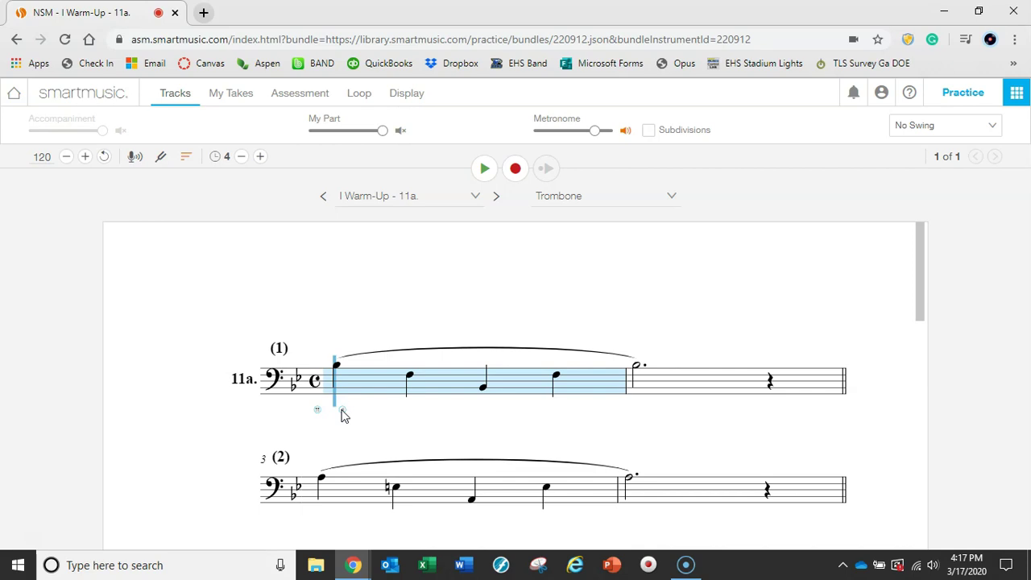
Step: Try start points on the second, third and measure-2 notes, then reset to the first note
click(409, 289)
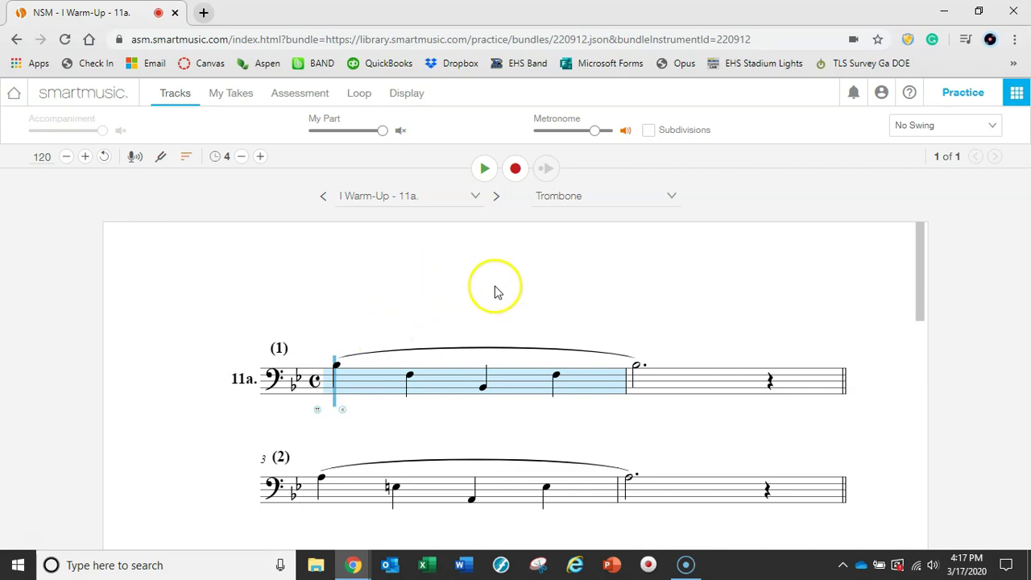
click(411, 378)
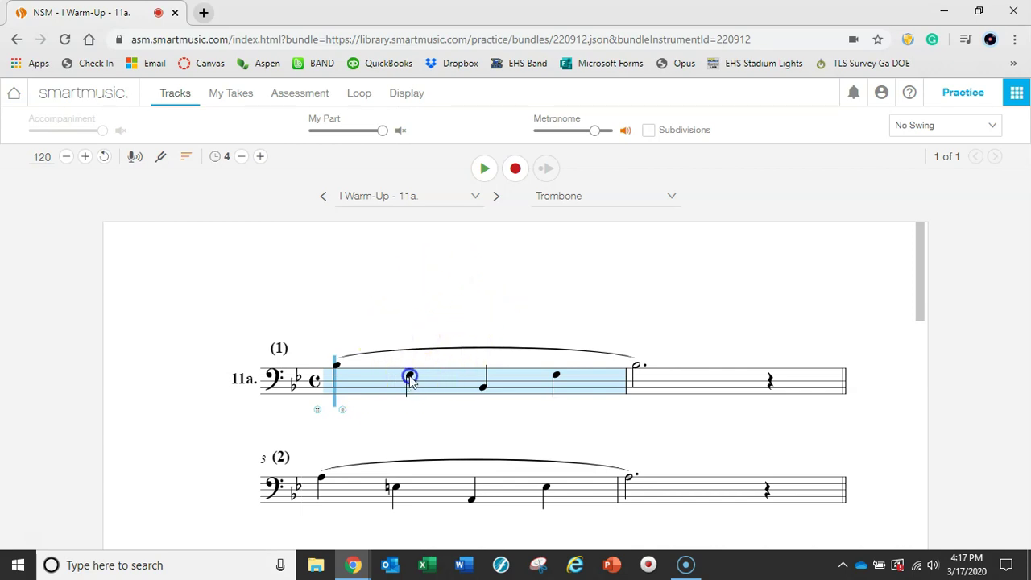
click(484, 386)
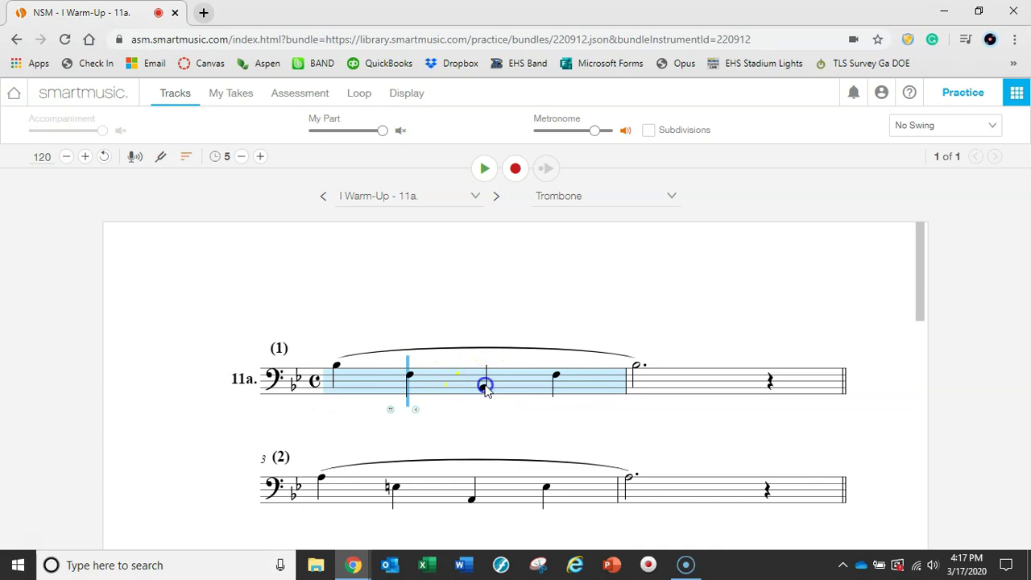
click(636, 365)
click(480, 285)
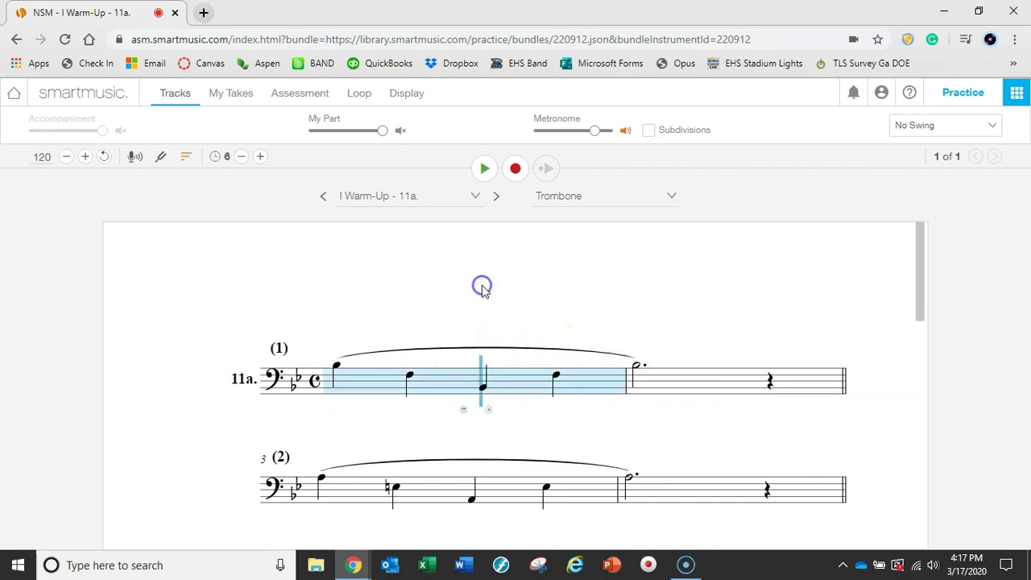
click(336, 372)
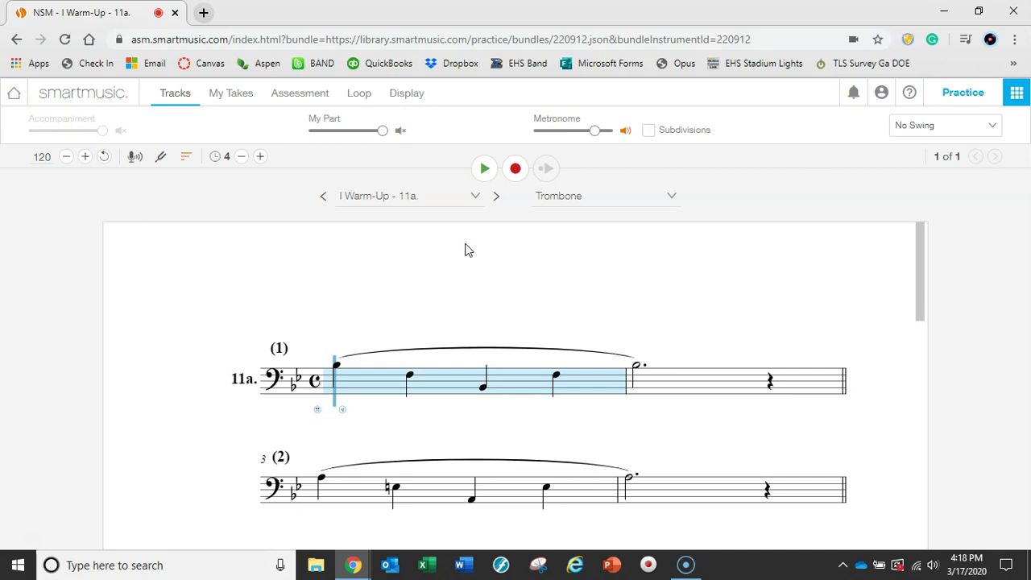
Step: Record one take of exercise 11a, which grades at 6% at 120 bpm with notes coloured
scroll(467, 257, down, 5)
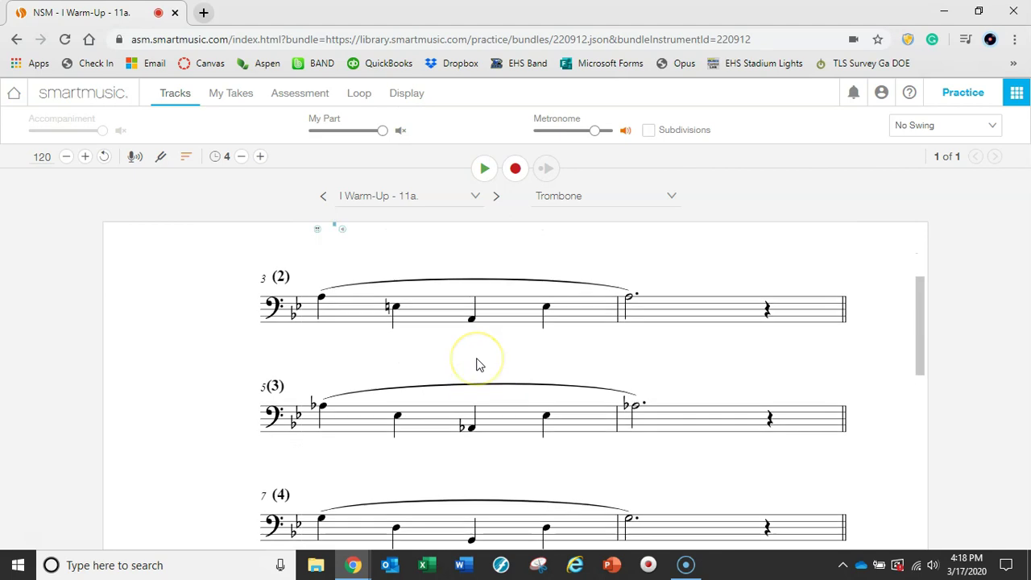
scroll(476, 364, up, 5)
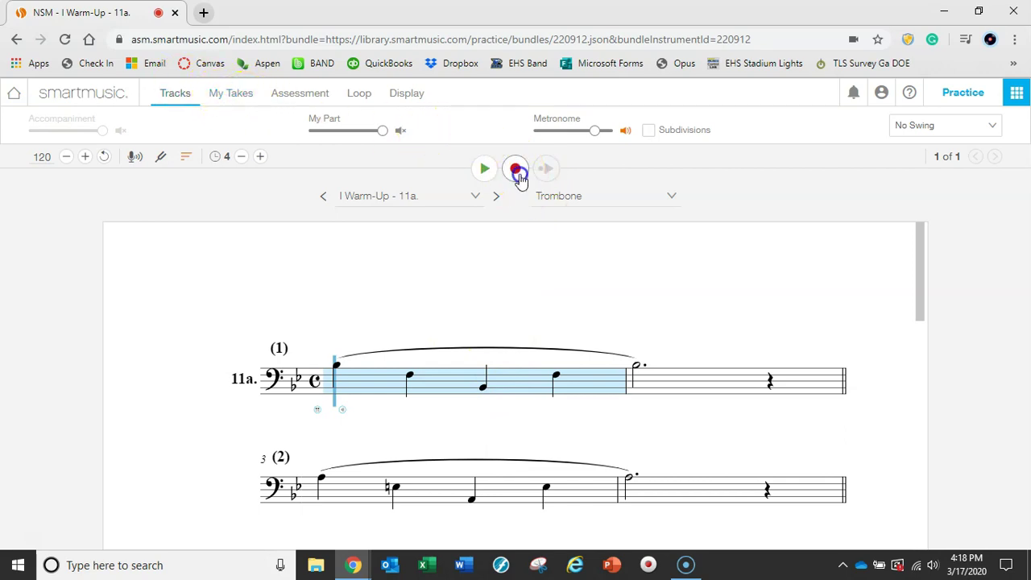
click(517, 171)
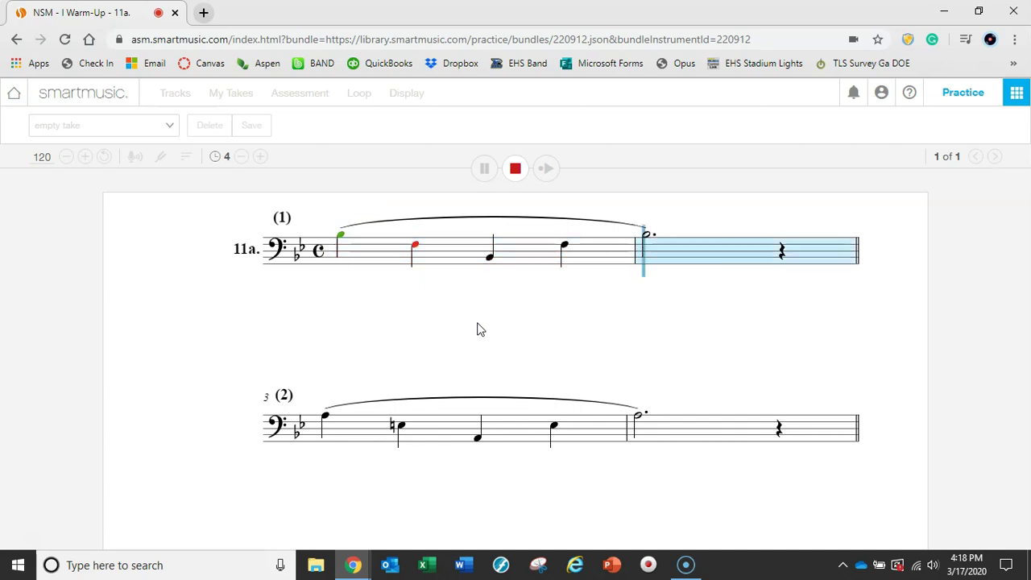
click(507, 182)
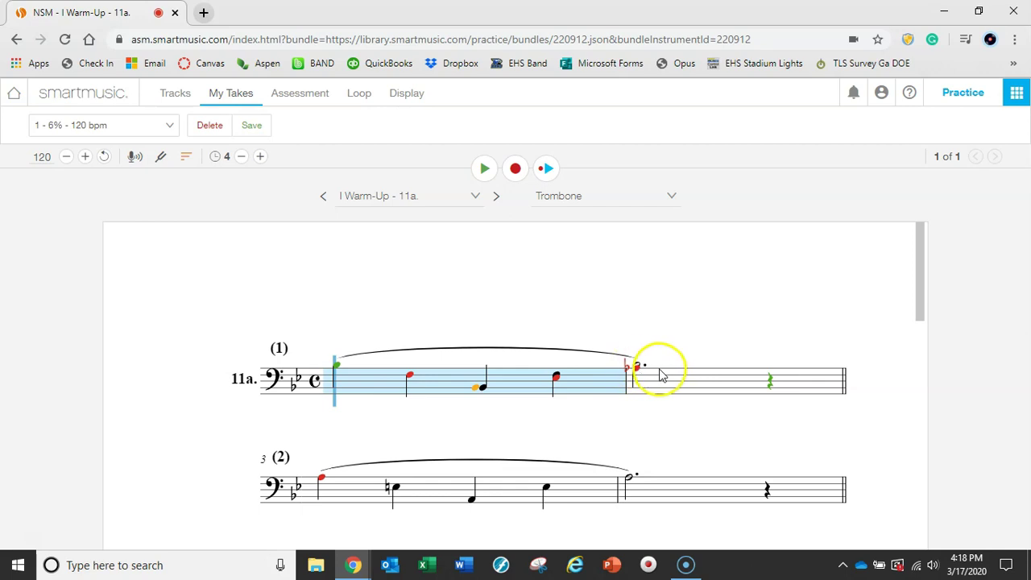
click(410, 378)
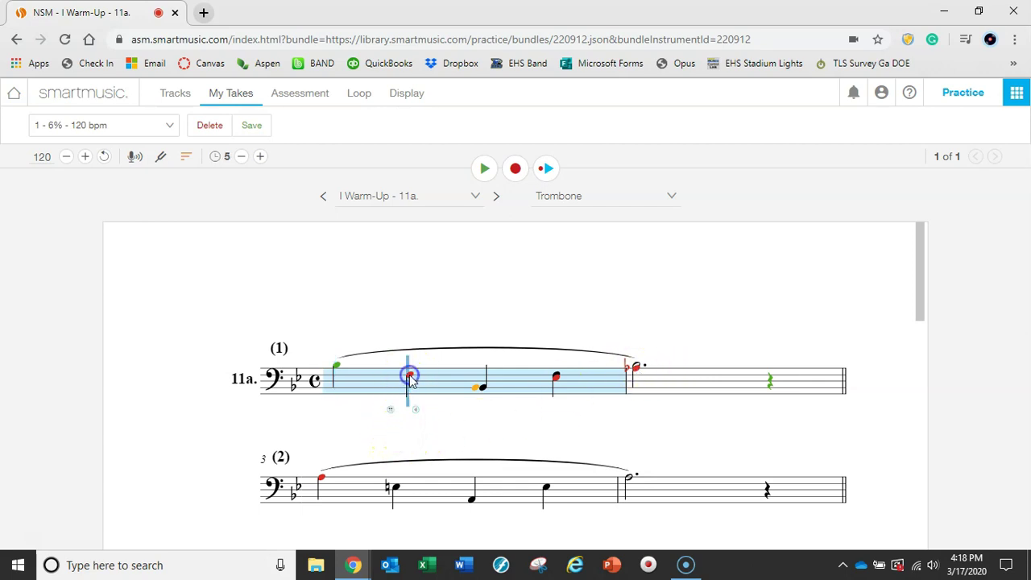
click(382, 418)
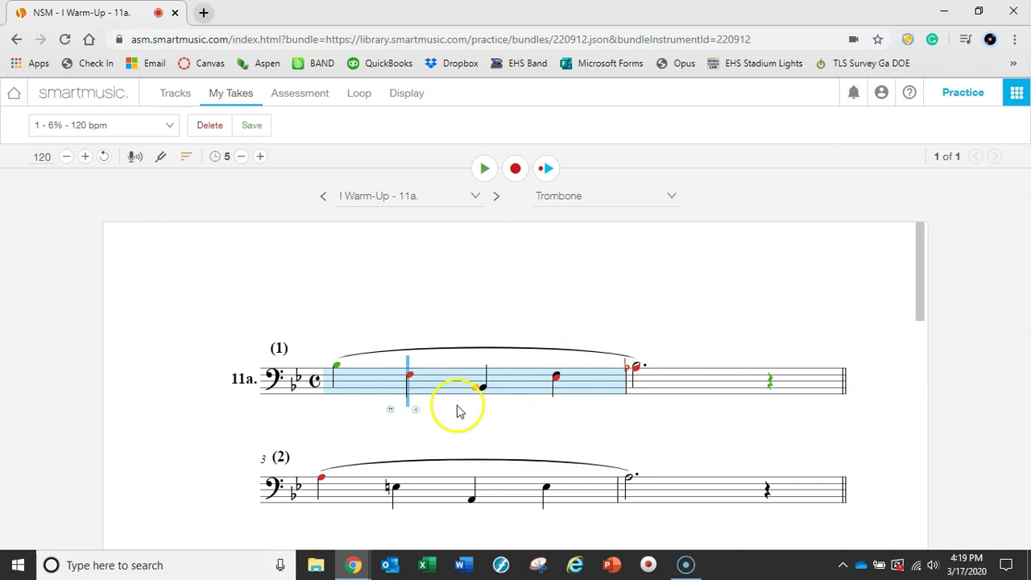
scroll(630, 387, down, 2)
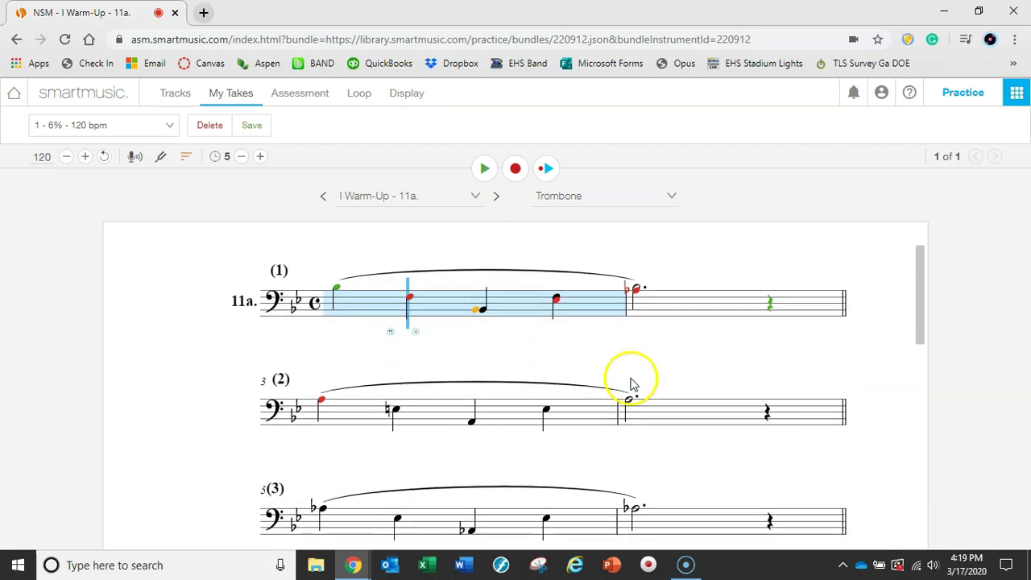
scroll(631, 386, up, 2)
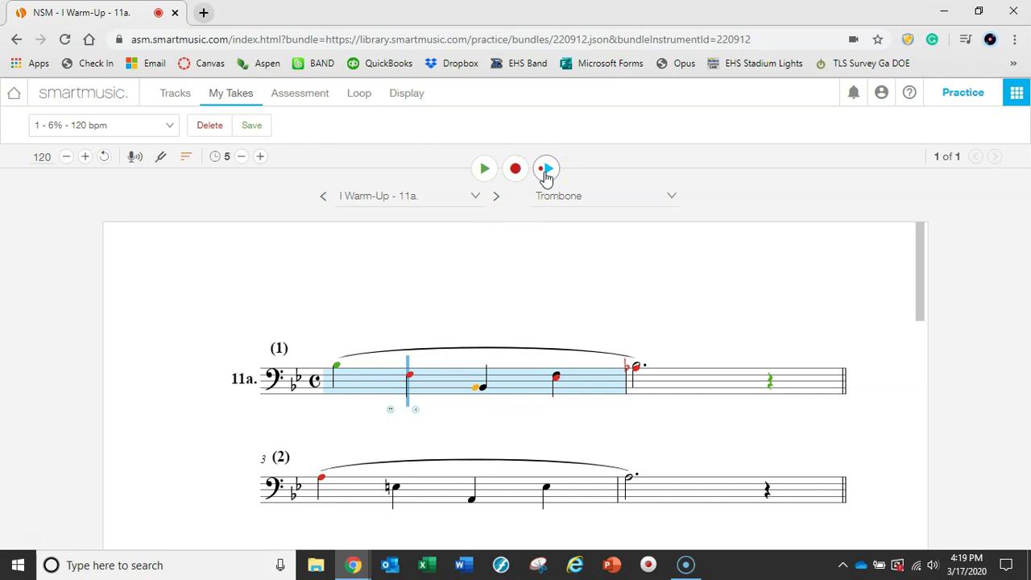
click(160, 129)
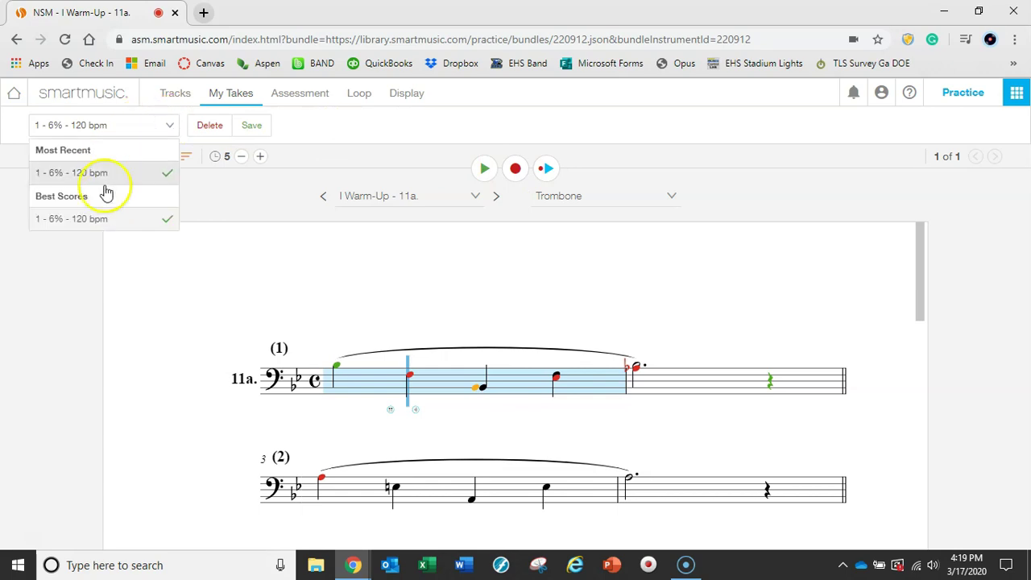
click(165, 127)
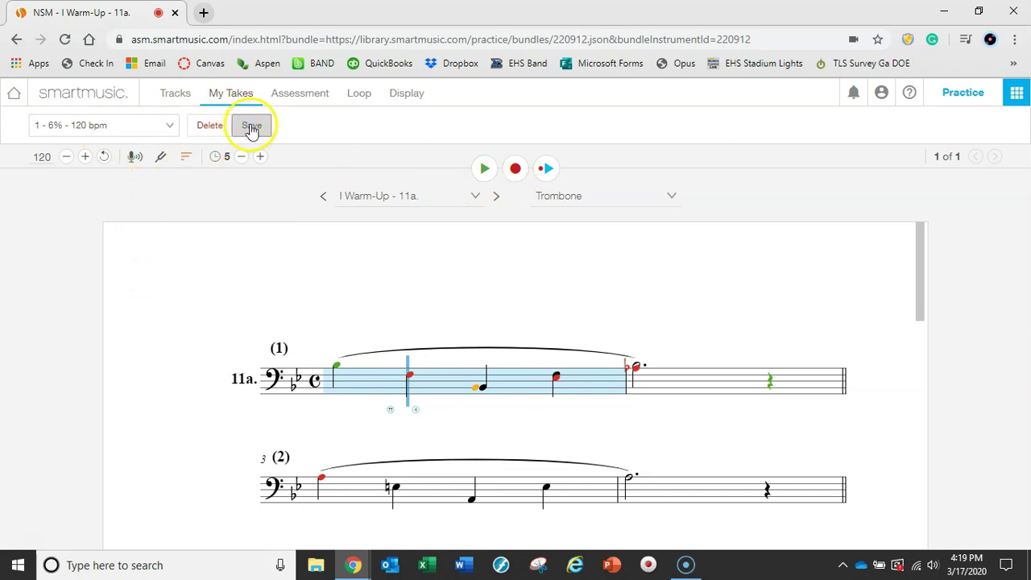
click(171, 129)
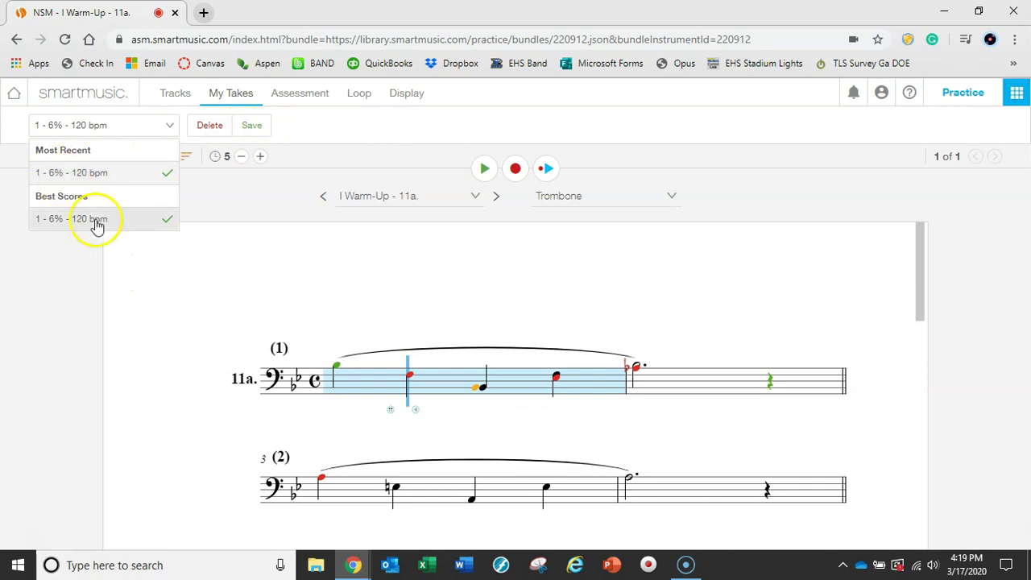
click(168, 127)
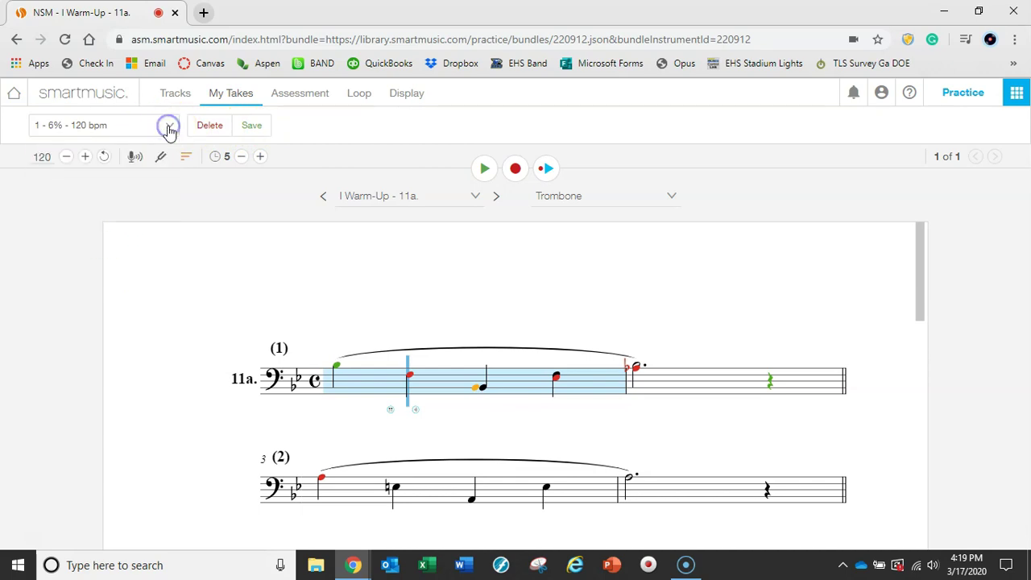
Step: Show the Assessment settings and check the tolerance choices, leaving it at Average Tolerance
click(298, 96)
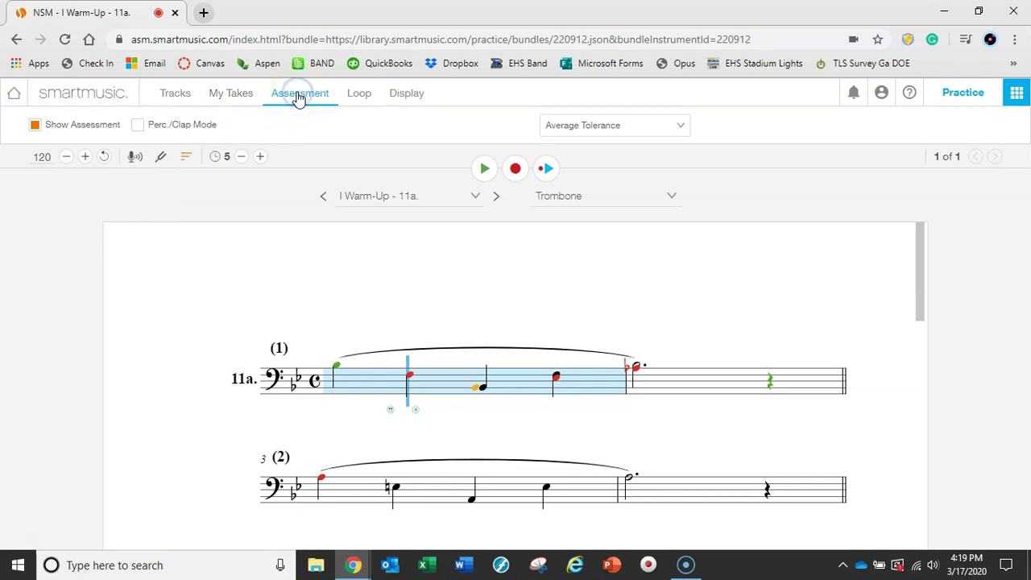
click(295, 121)
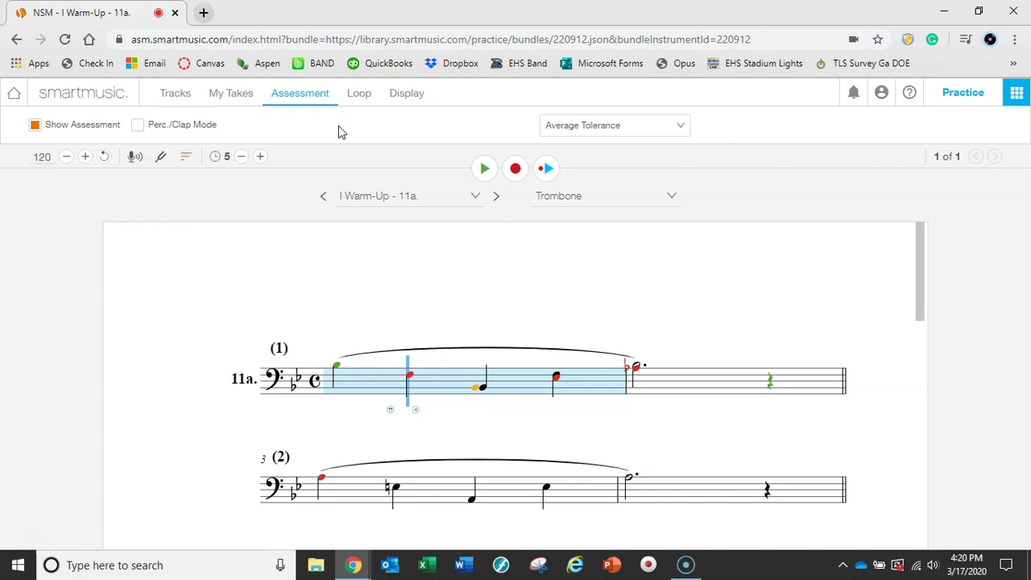
click(331, 131)
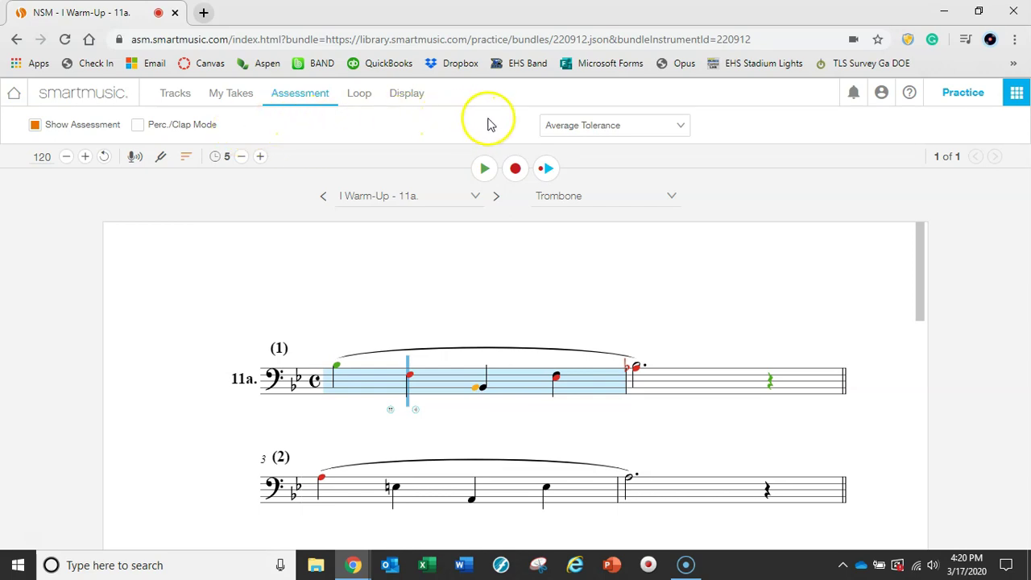
click(681, 131)
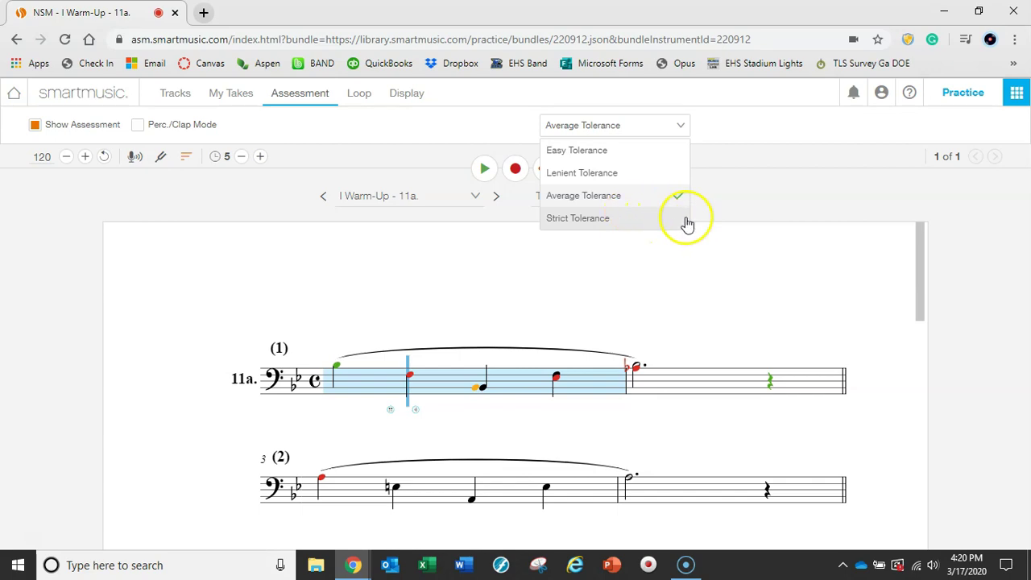
click(746, 129)
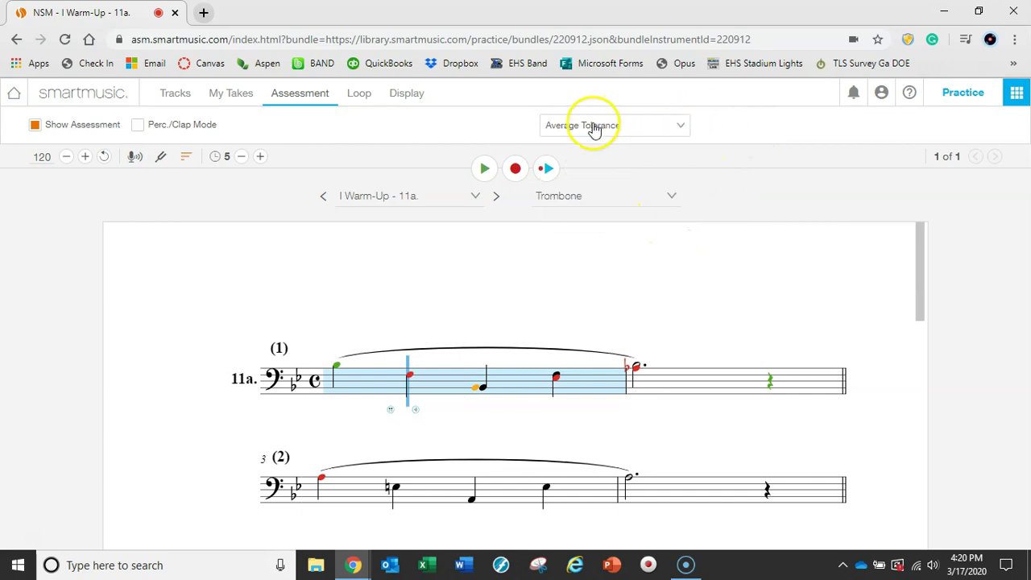
Step: Tick Use Count-Off Between Loops in the Loop options, then show the Display settings
click(364, 96)
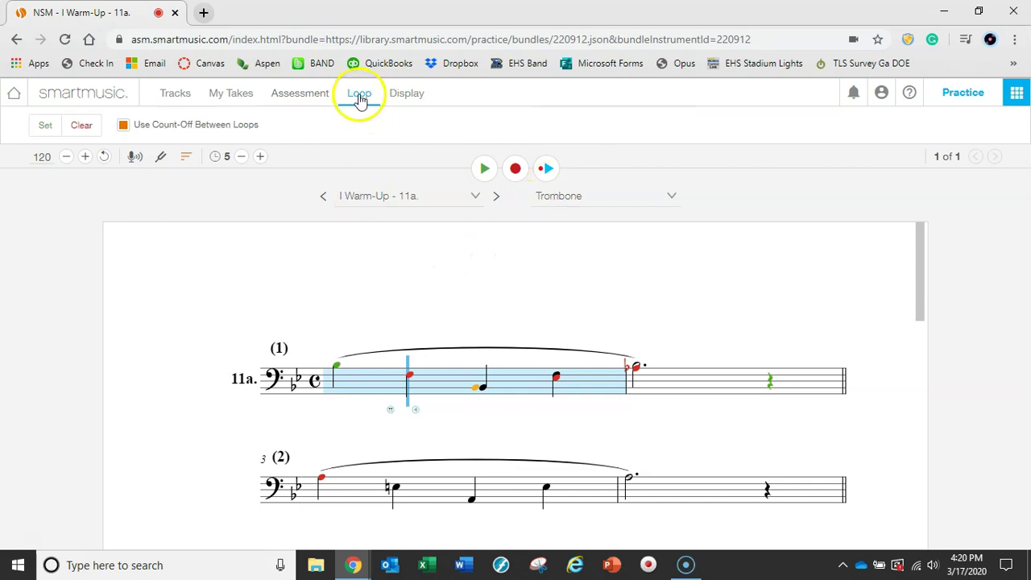
scroll(414, 303, down, 4)
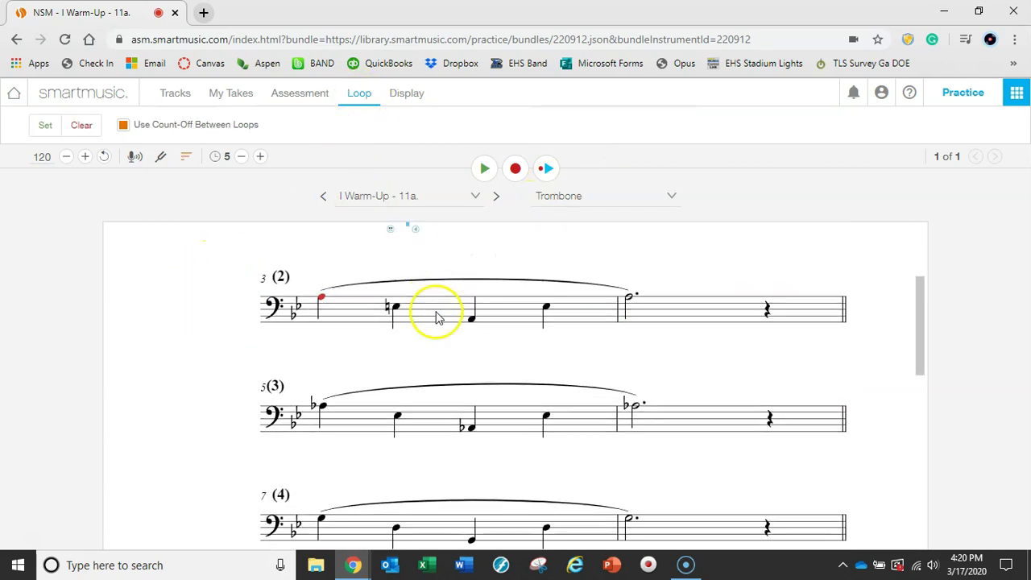
scroll(473, 384, up, 4)
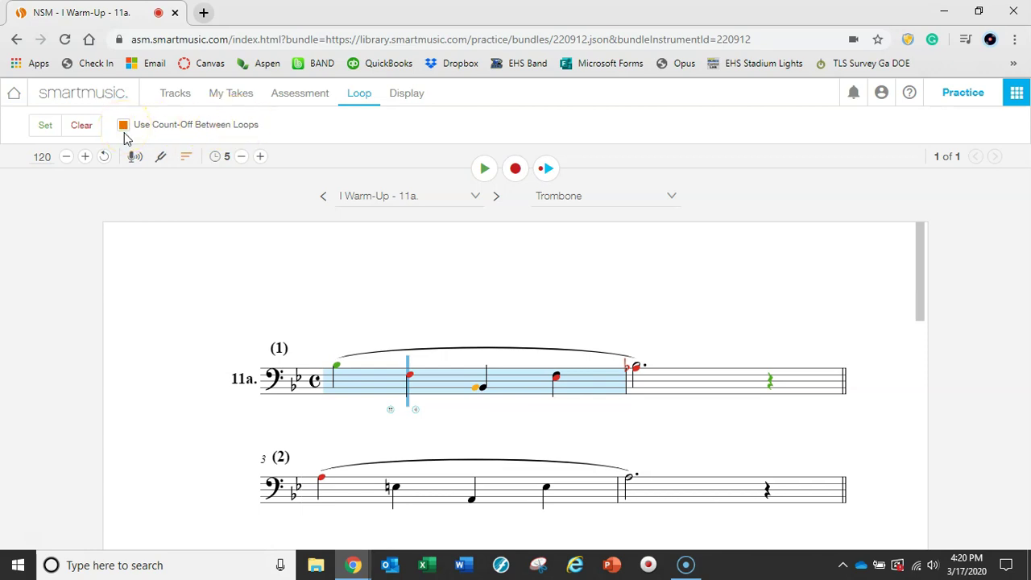
click(124, 127)
click(407, 95)
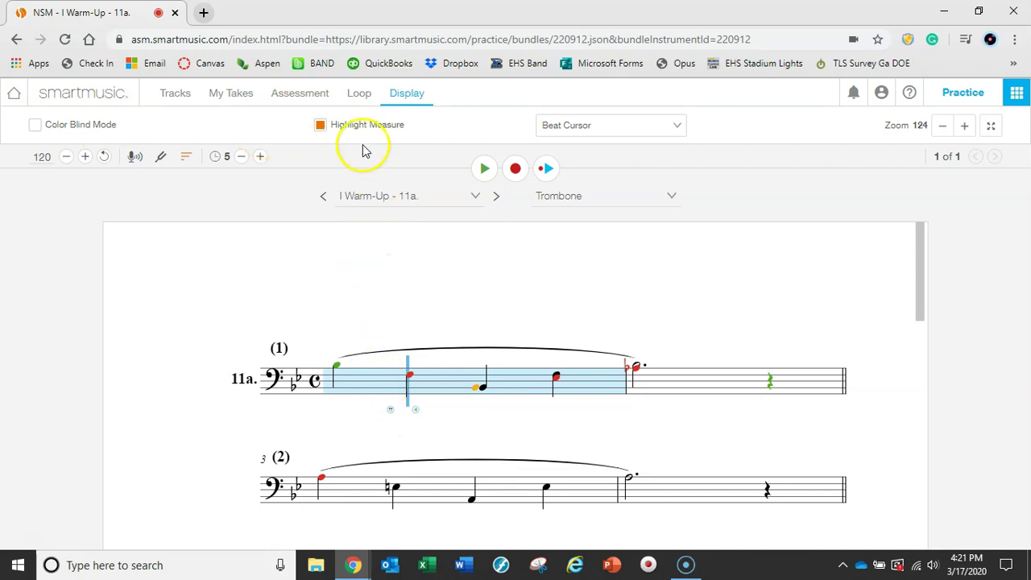
click(320, 127)
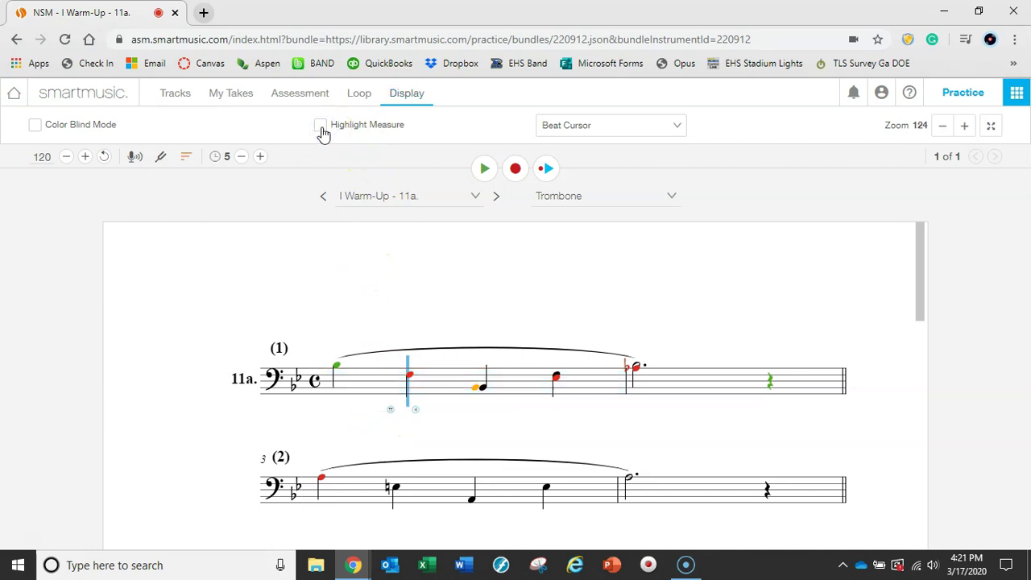
click(320, 126)
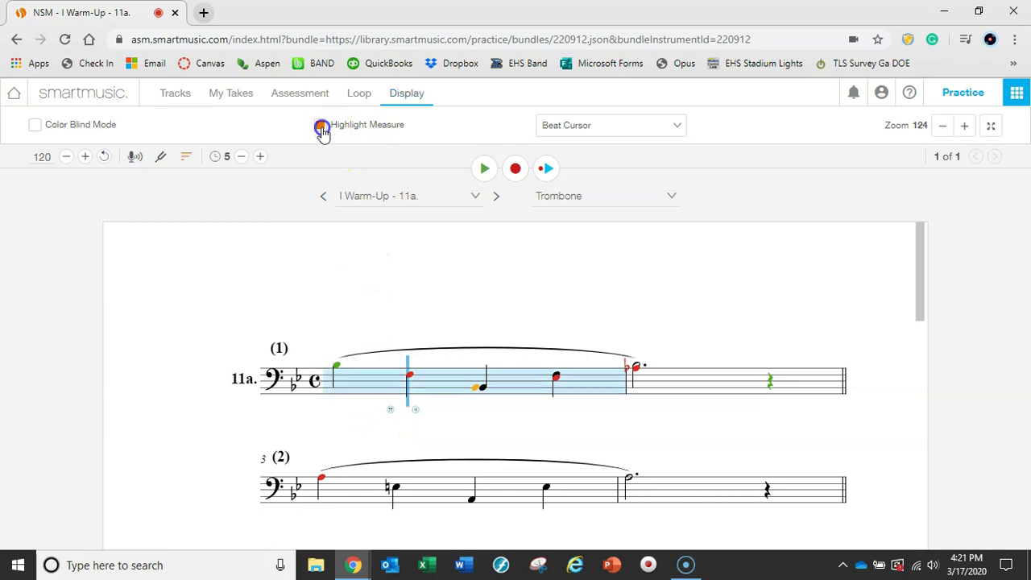
click(321, 126)
click(320, 126)
click(649, 128)
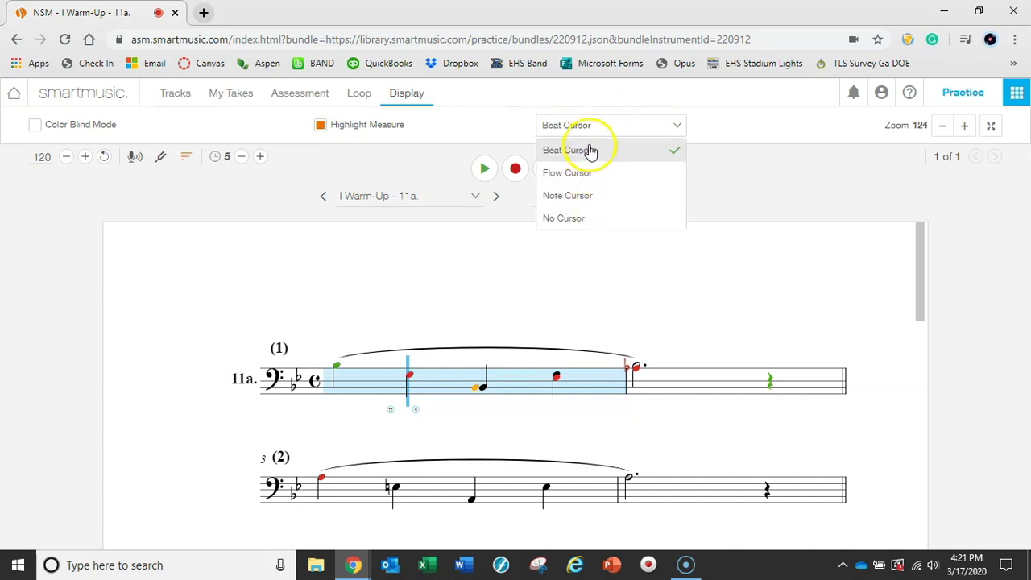
click(573, 184)
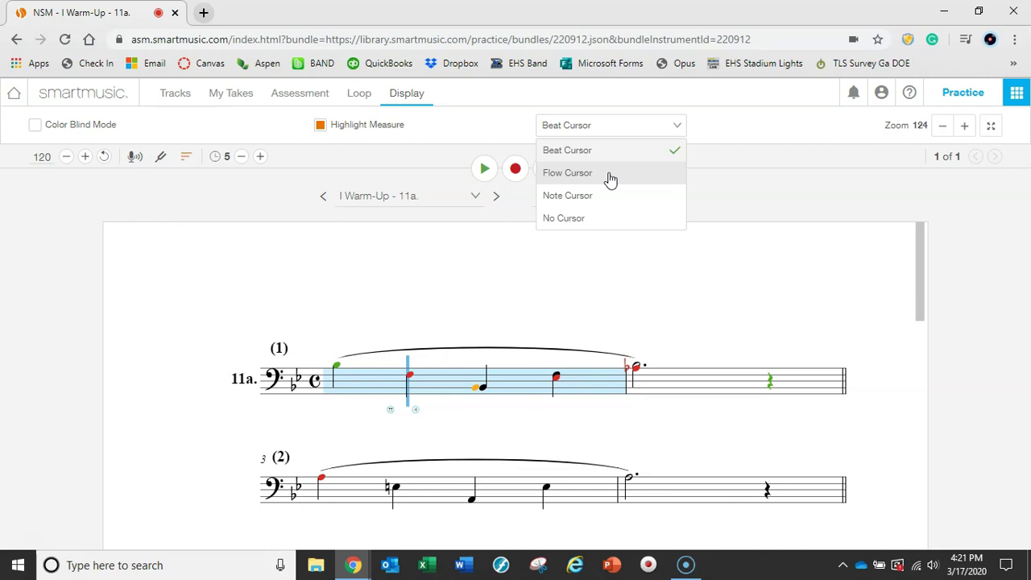
click(590, 200)
click(588, 224)
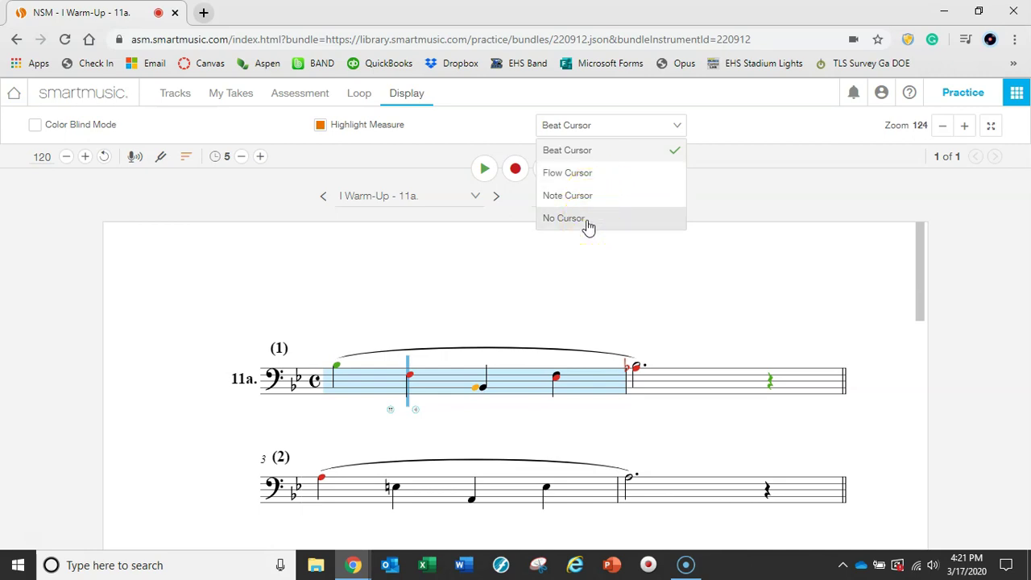
click(603, 156)
click(593, 215)
click(509, 135)
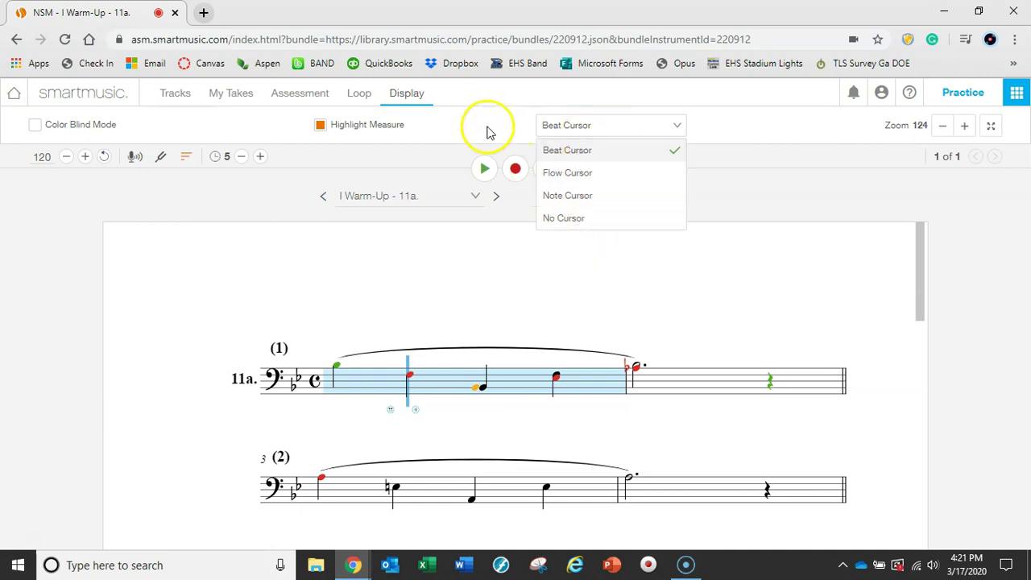
click(486, 133)
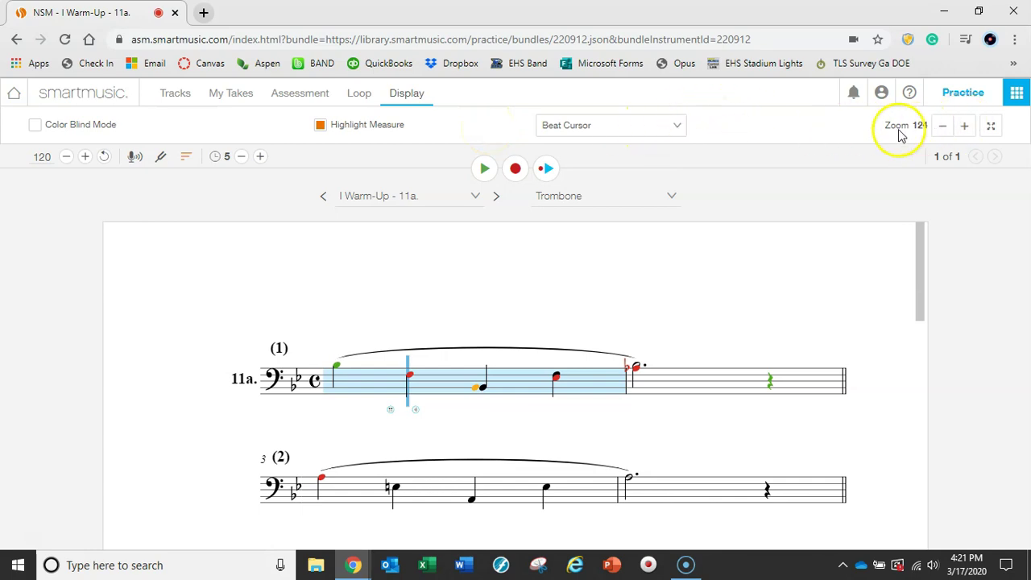
click(943, 129)
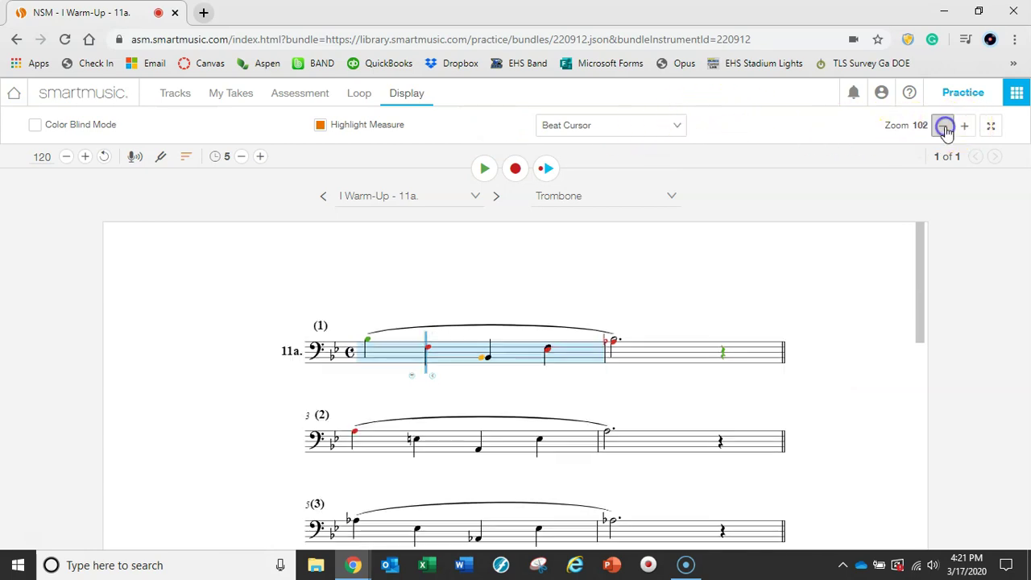
click(944, 129)
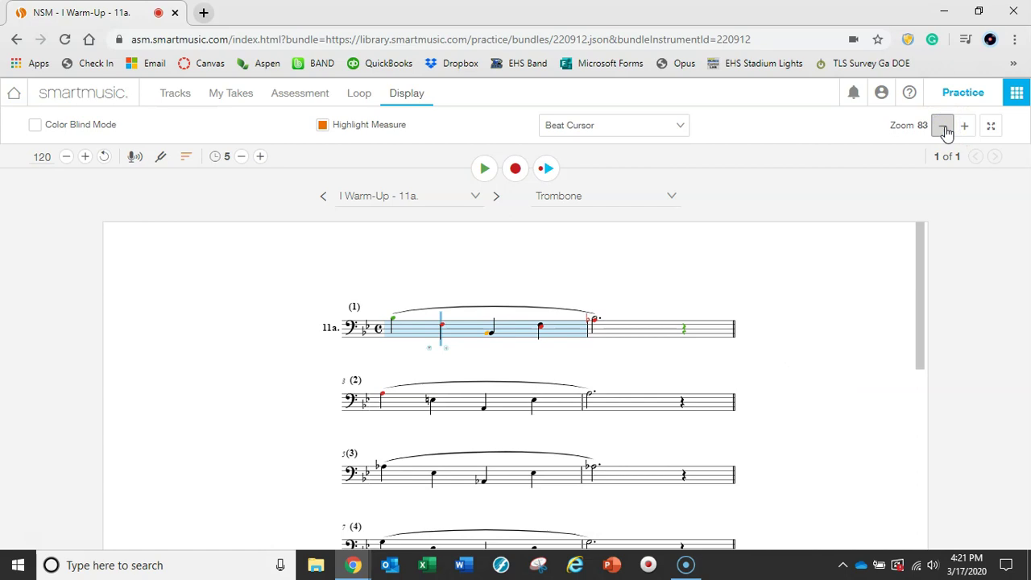
click(964, 127)
click(964, 126)
click(965, 127)
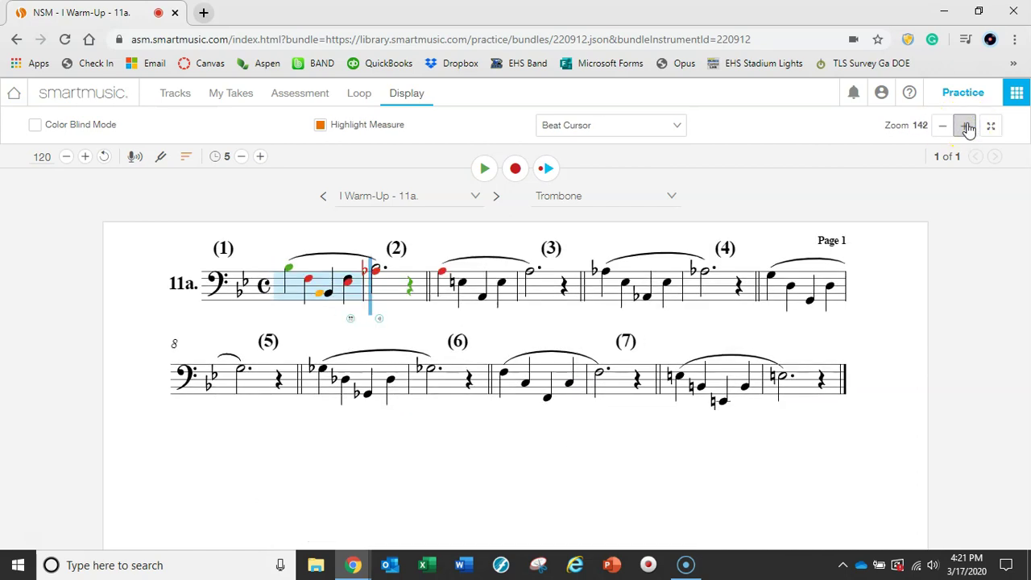
click(966, 126)
click(966, 126)
click(966, 126)
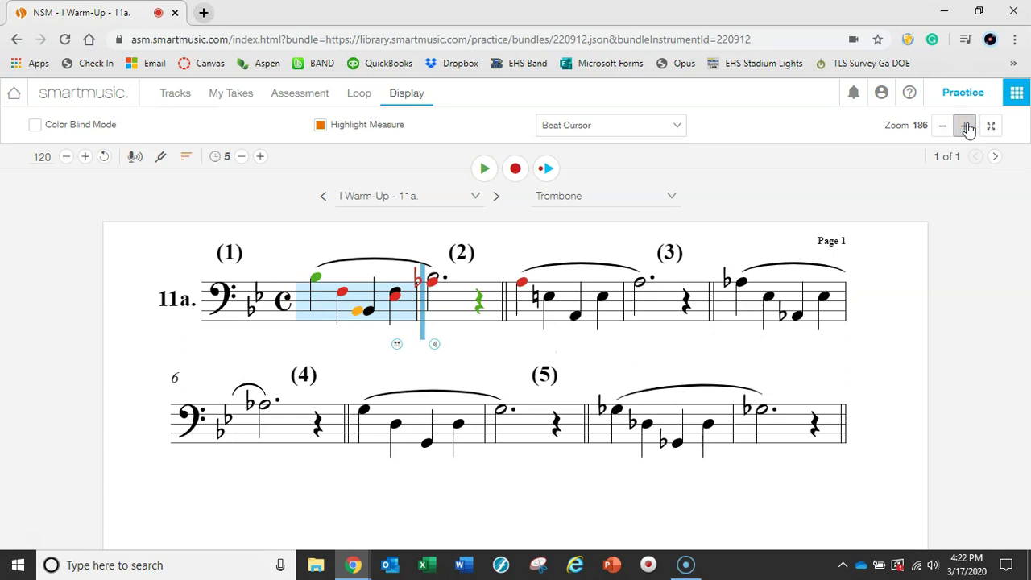
click(990, 126)
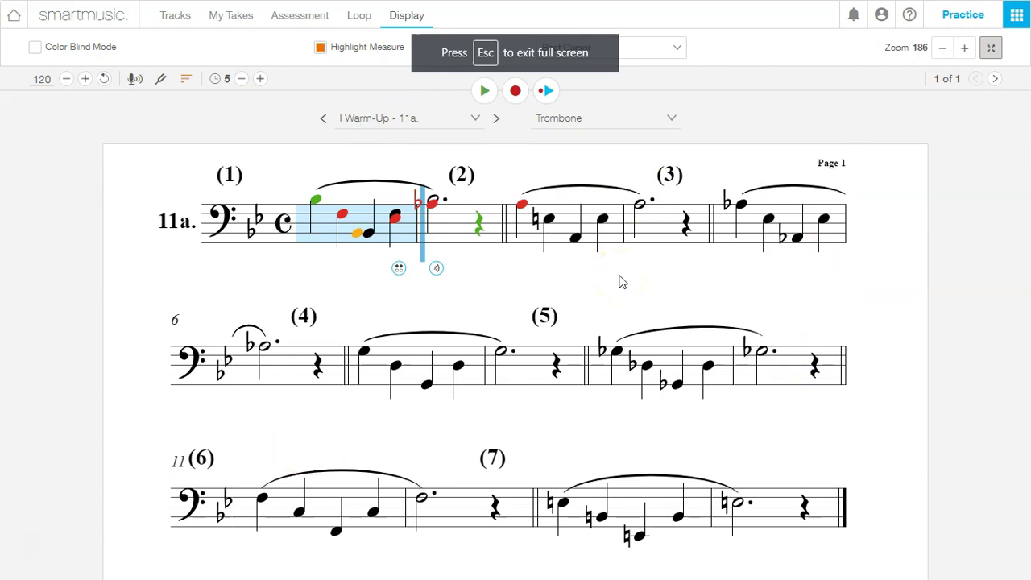
key(Escape)
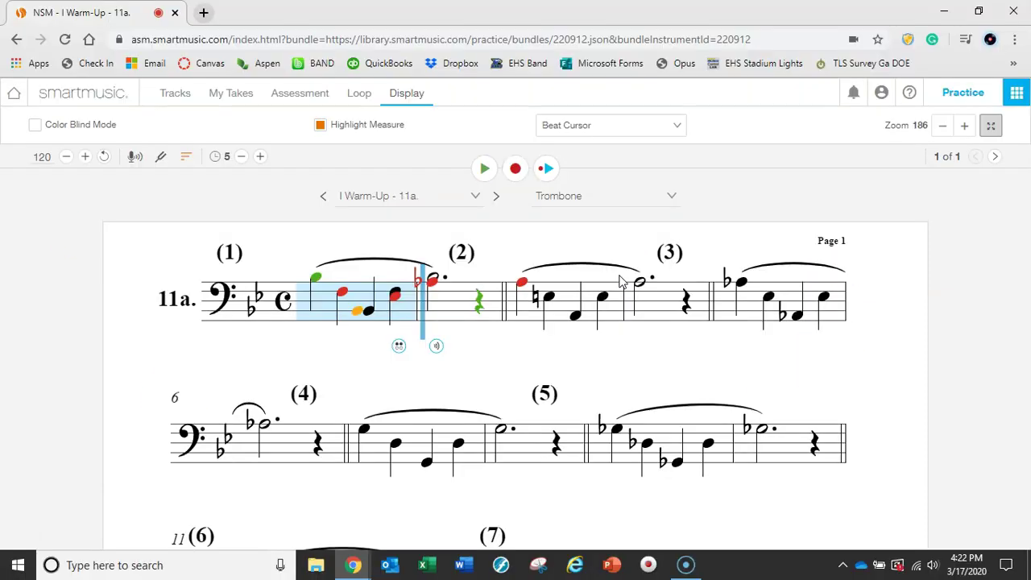
click(942, 126)
click(943, 126)
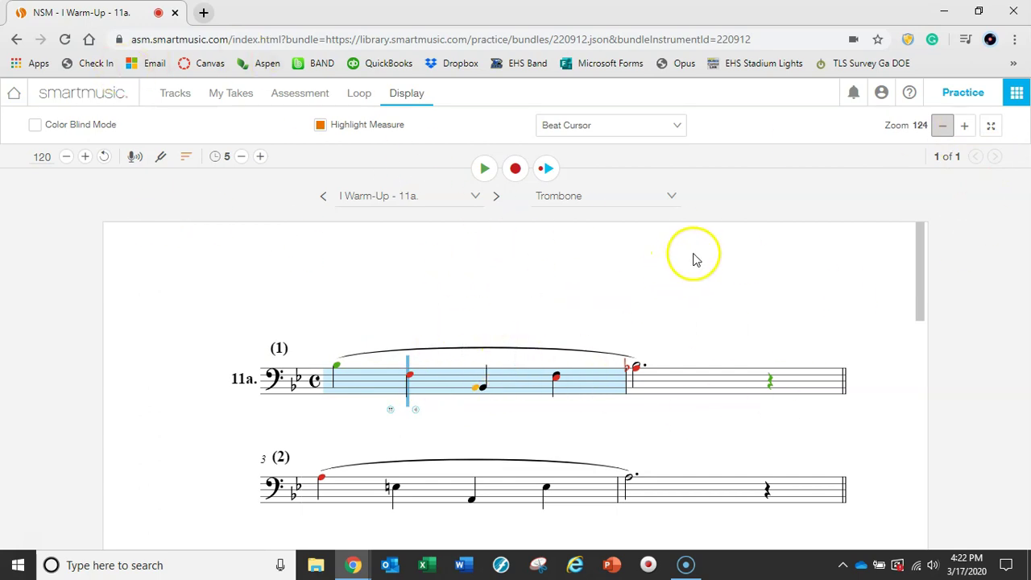
Step: Go from the exercise to the Home dashboard and browse assignments due and recently graded
click(1015, 91)
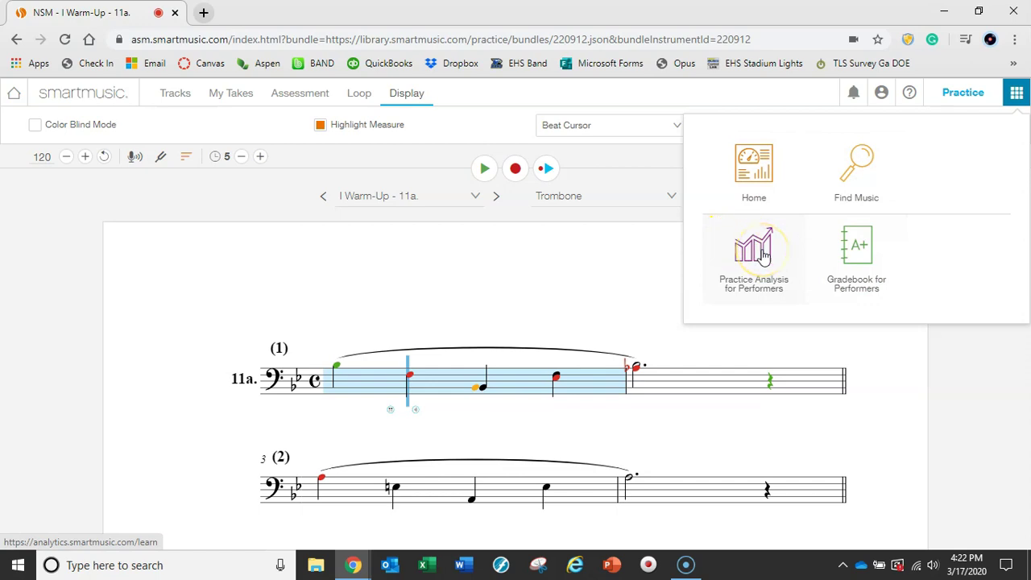
click(752, 153)
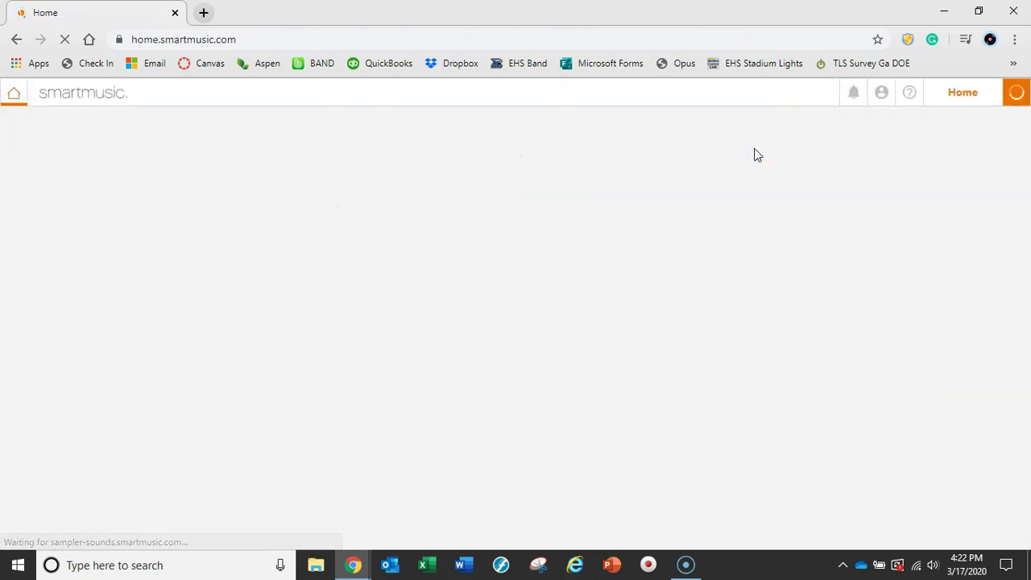
click(740, 179)
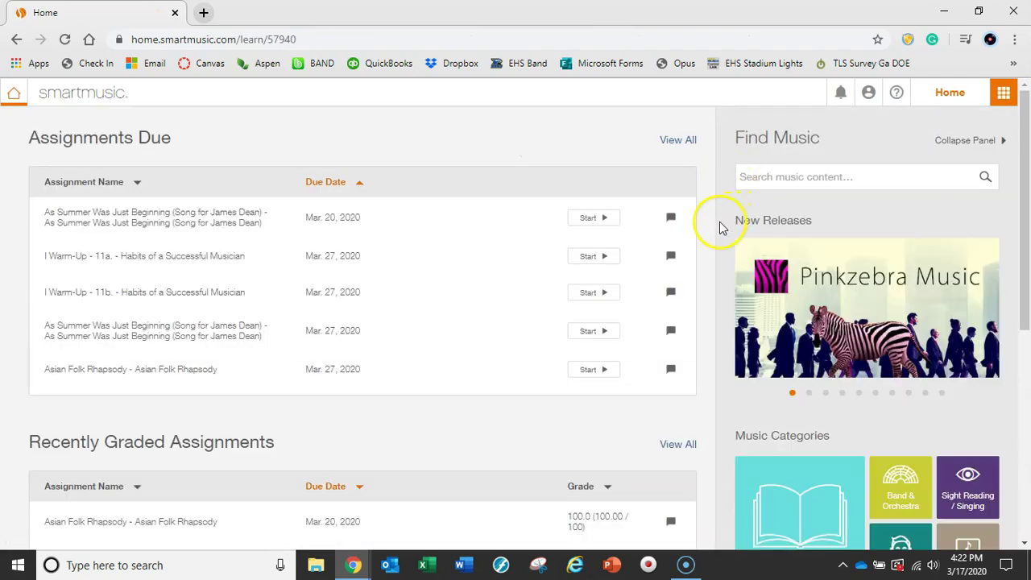
scroll(701, 253, down, 6)
scroll(699, 269, up, 2)
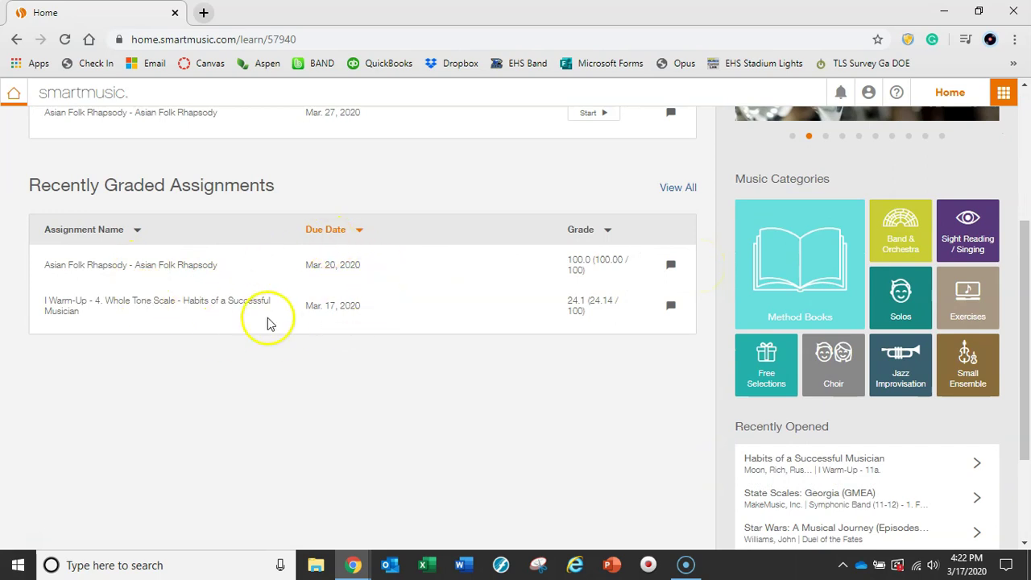
scroll(472, 315, up, 3)
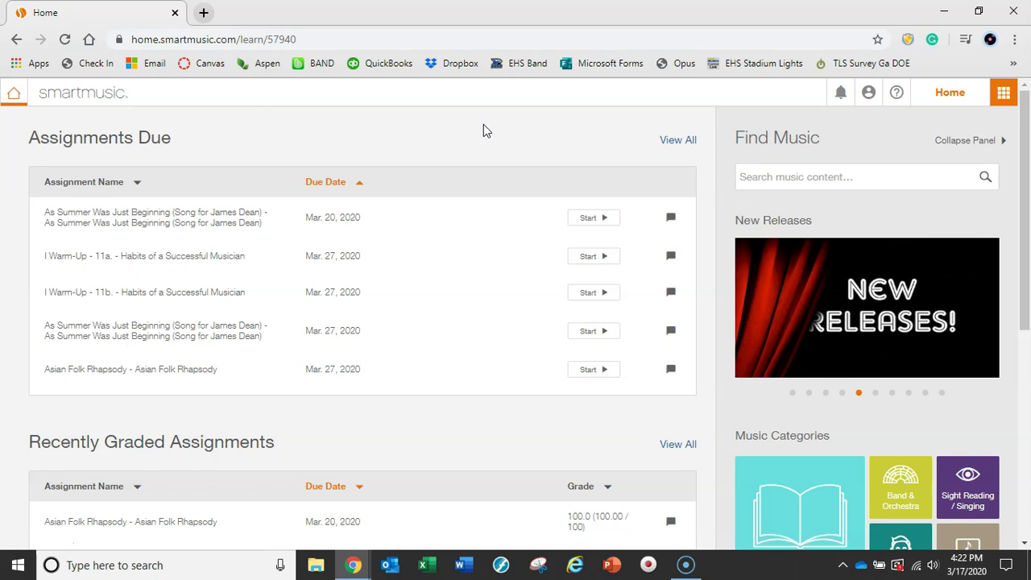
scroll(520, 129, down, 1)
scroll(593, 152, down, 4)
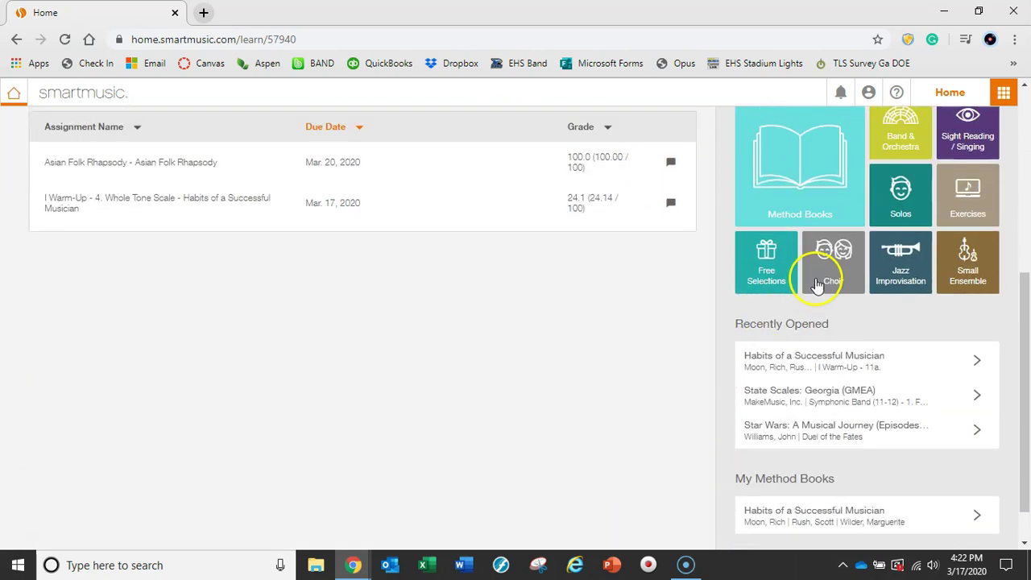
scroll(656, 185, up, 5)
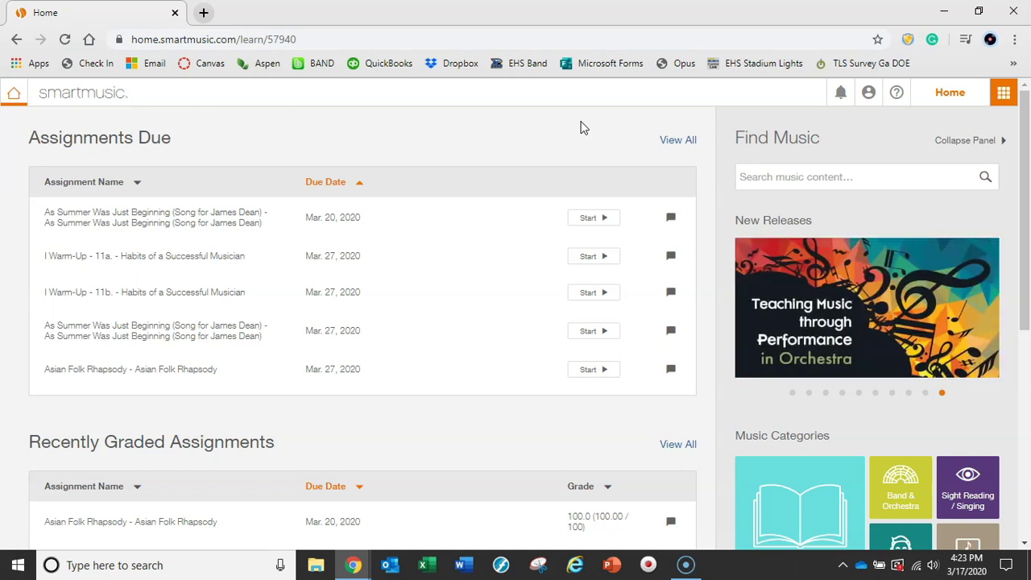
scroll(773, 233, down, 3)
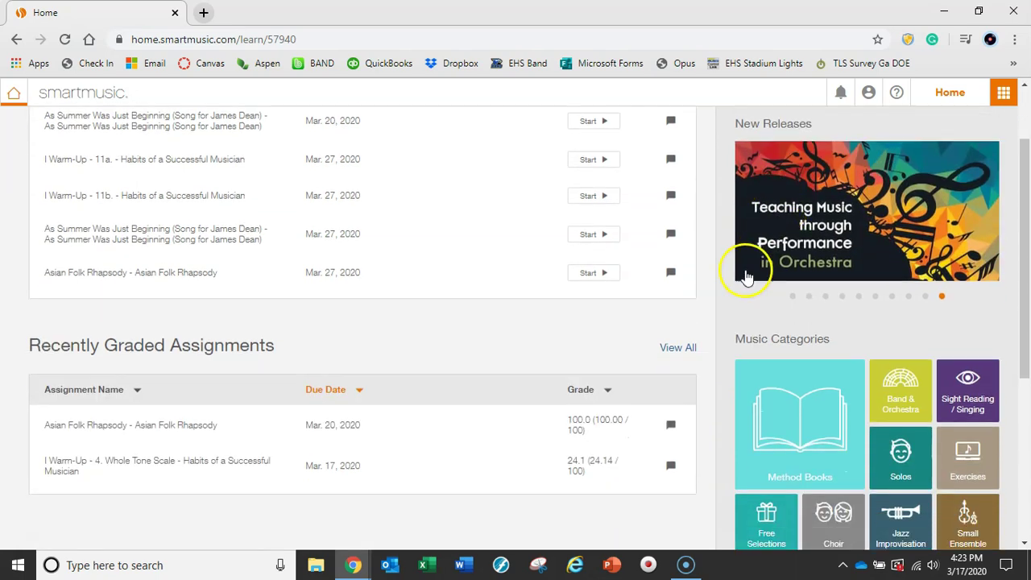
scroll(724, 281, up, 3)
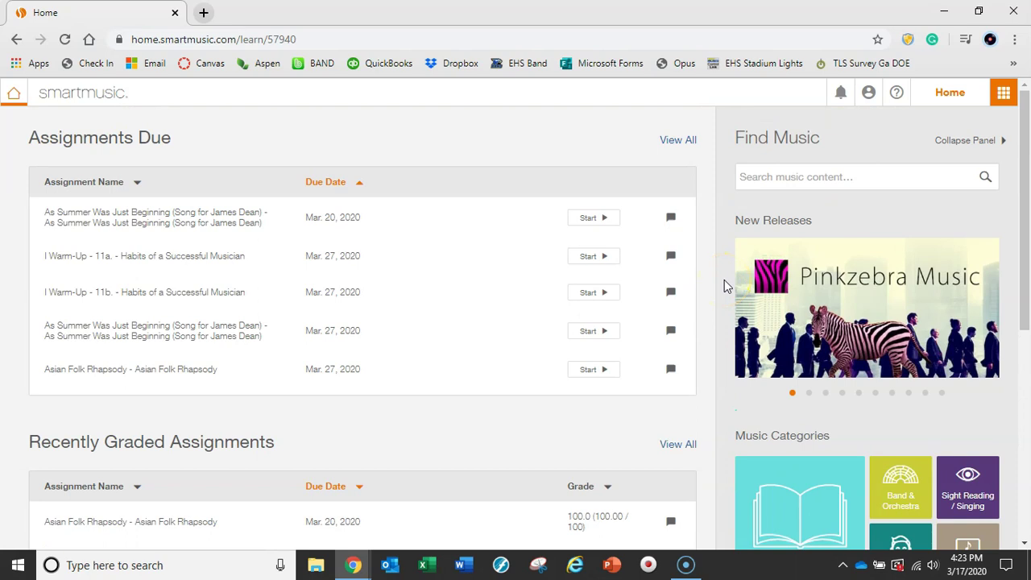